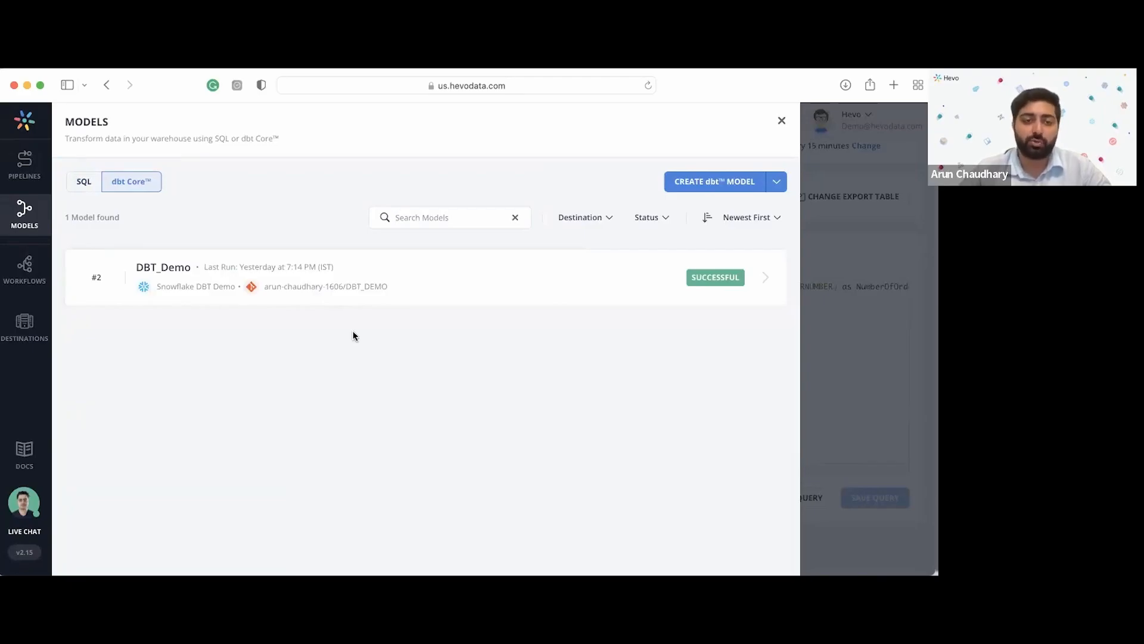
pyautogui.click(782, 121)
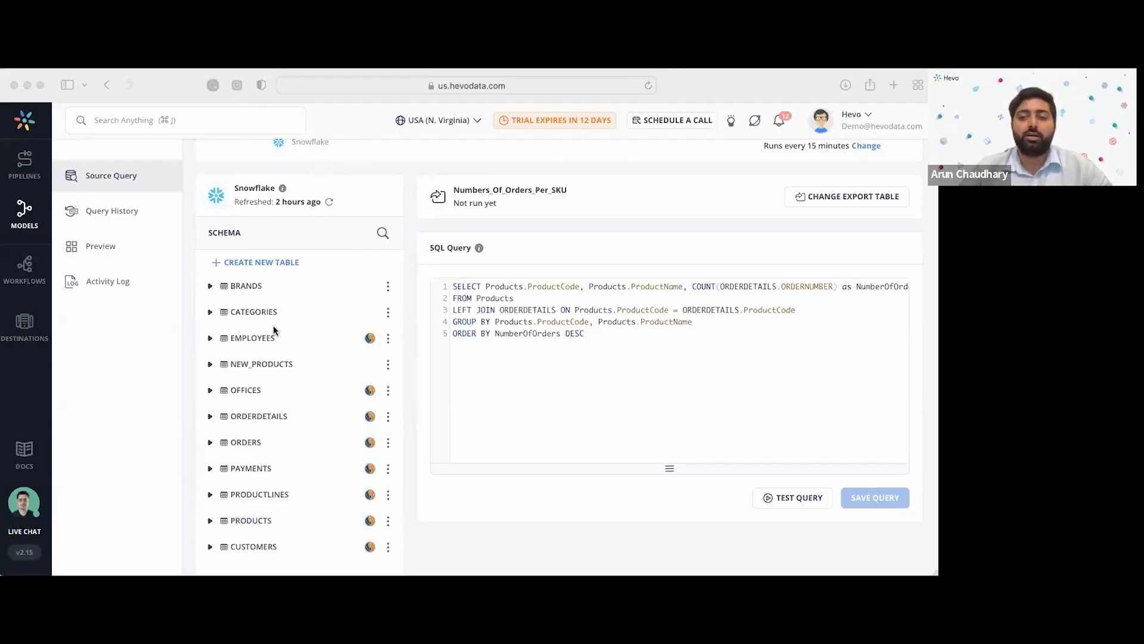
pyautogui.click(277, 360)
pyautogui.scroll(2, 217, 205)
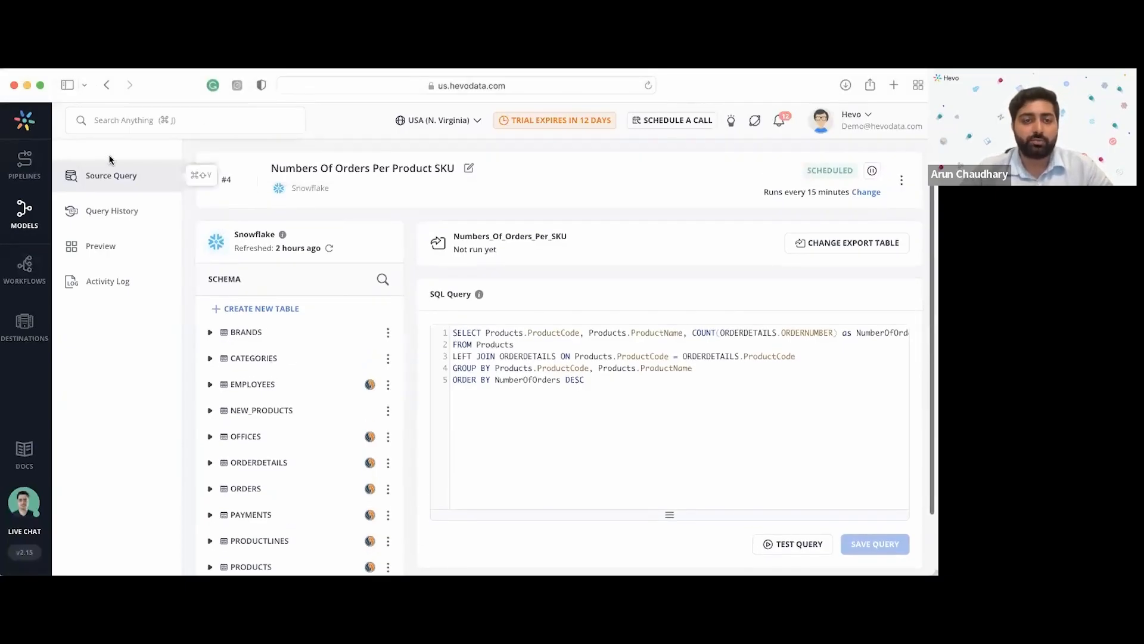
# Step: Start a new dbt Core model on the Snowflake DBT Demo destination and name it DBT_Model_Test
pyautogui.click(31, 216)
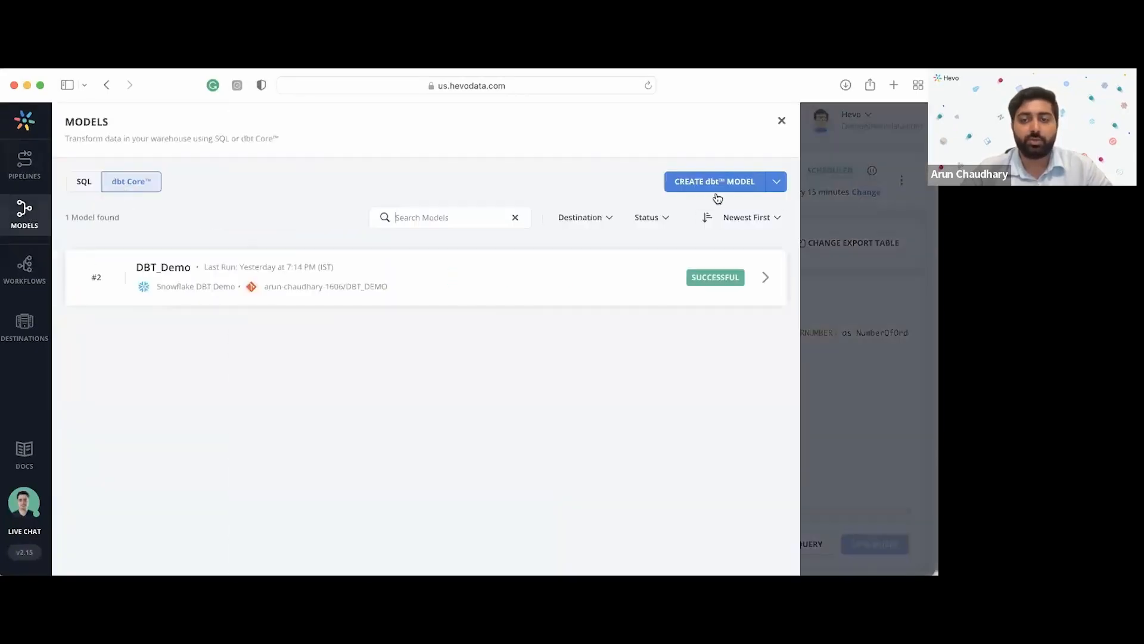
pyautogui.click(710, 183)
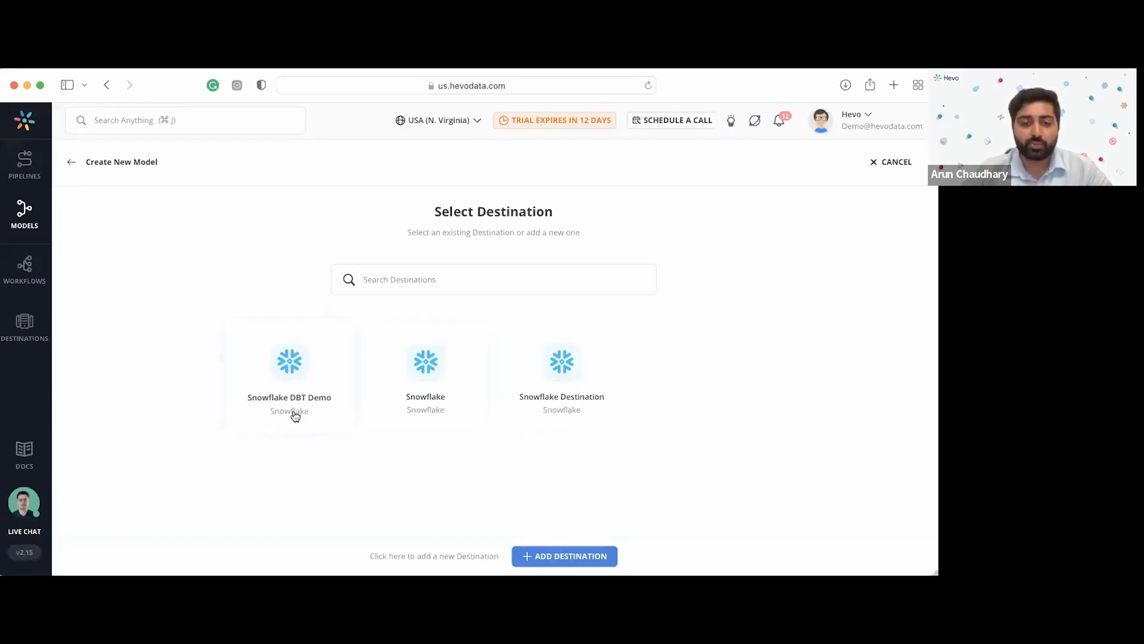
pyautogui.click(318, 381)
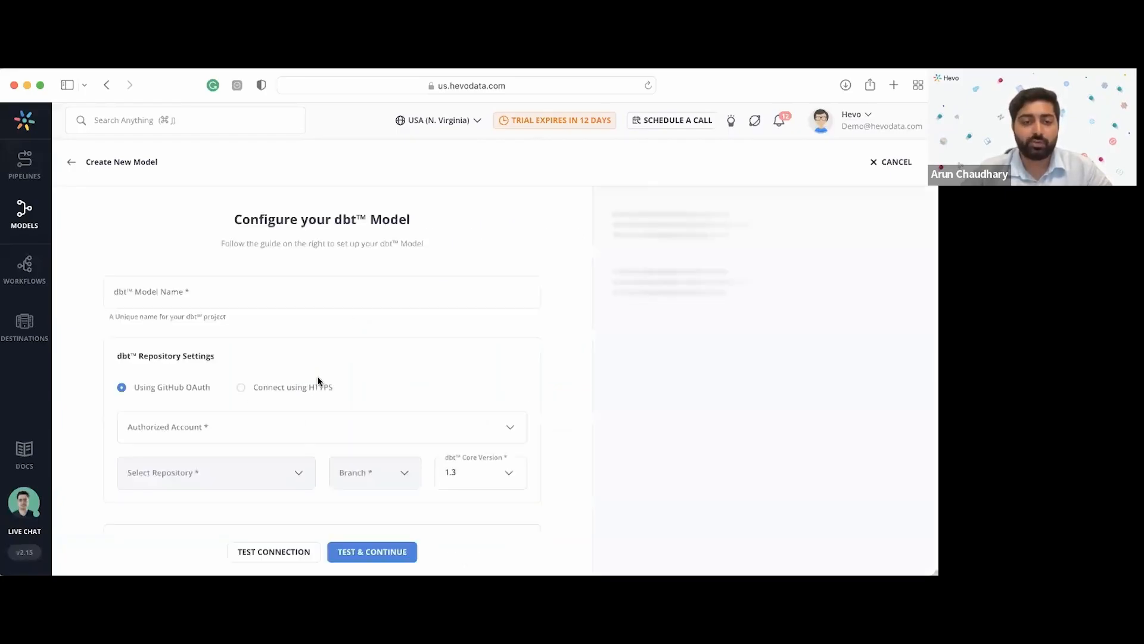
pyautogui.click(224, 288)
pyautogui.write('DBT_')
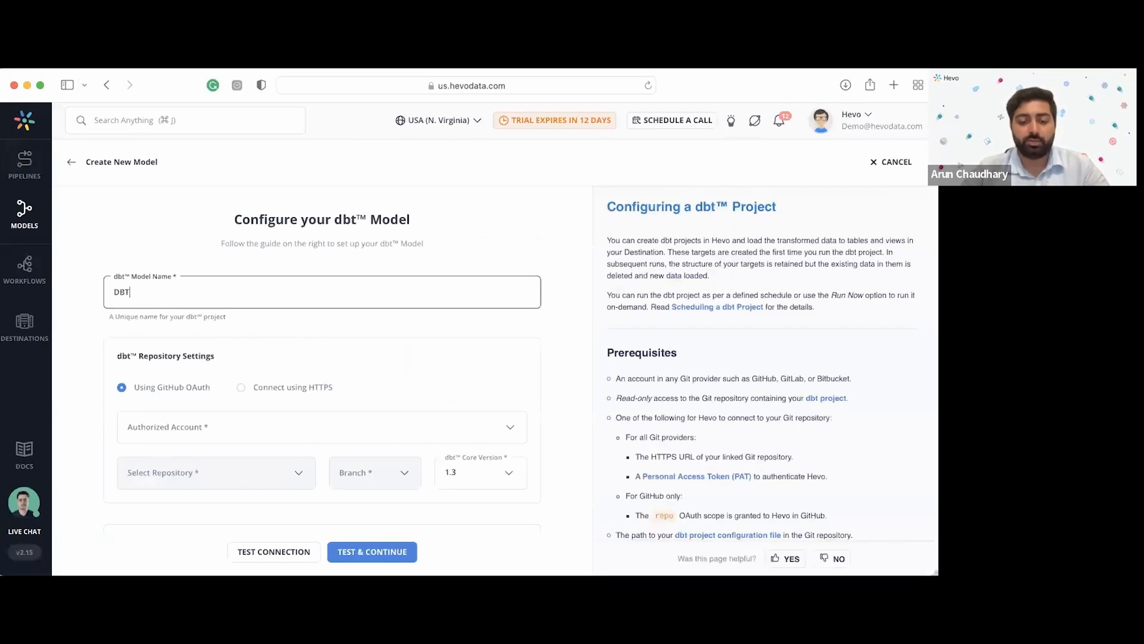
pyautogui.write('Model_Test')
# Step: Link the model to the authorized GitHub account, the DBT_DEMO repository and the main branch, keeping dbt Core version 1.3
pyautogui.click(161, 427)
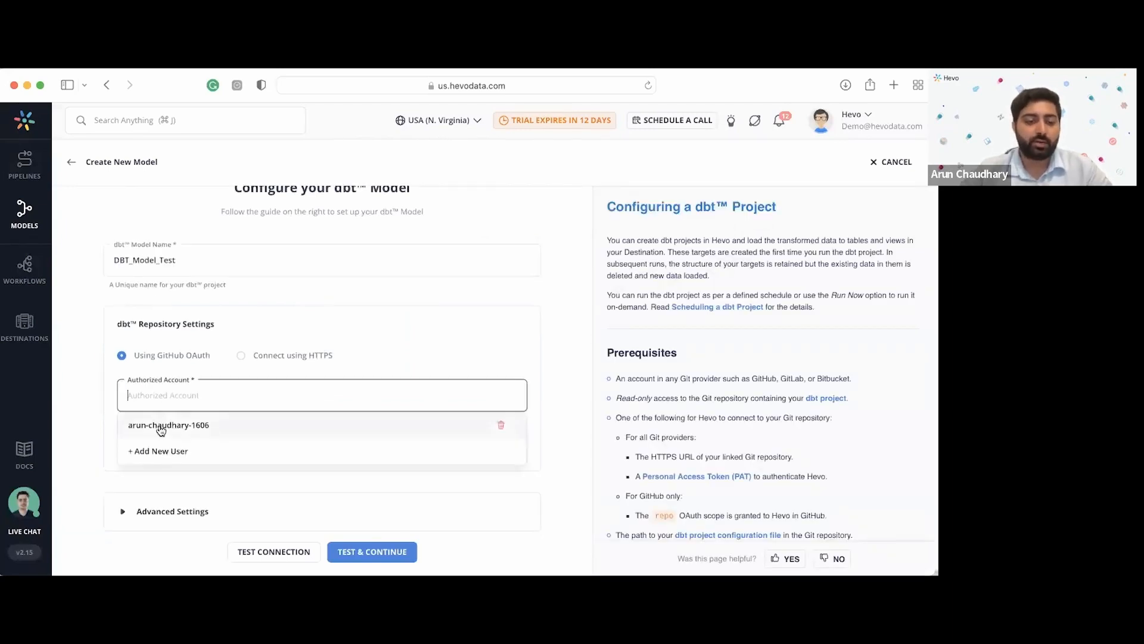
pyautogui.click(232, 426)
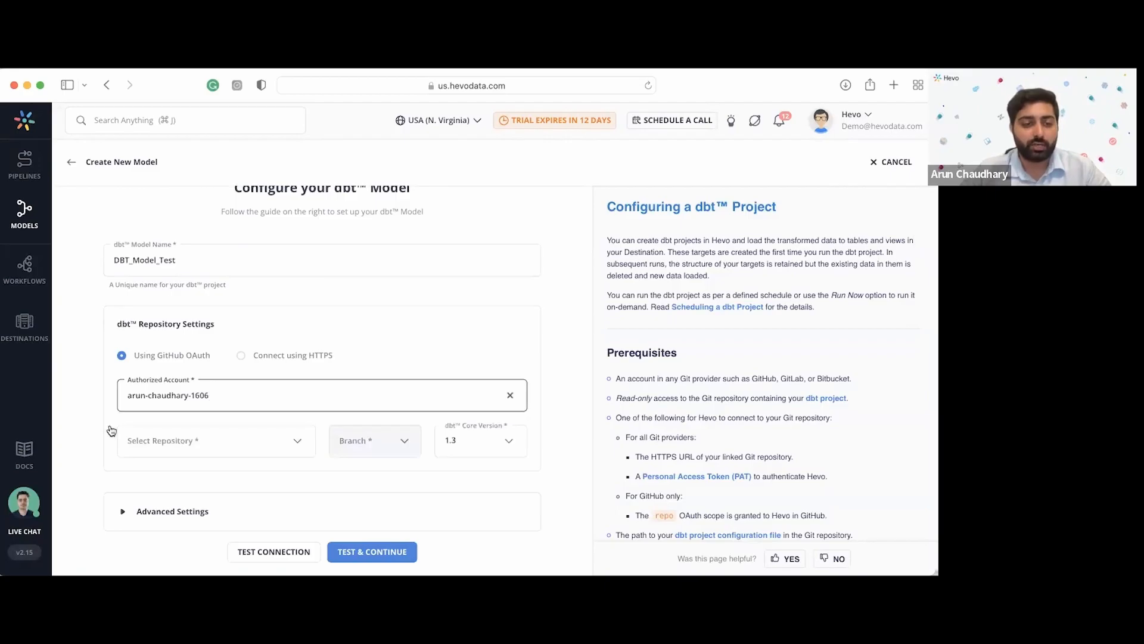
pyautogui.click(128, 440)
pyautogui.click(185, 480)
pyautogui.click(370, 444)
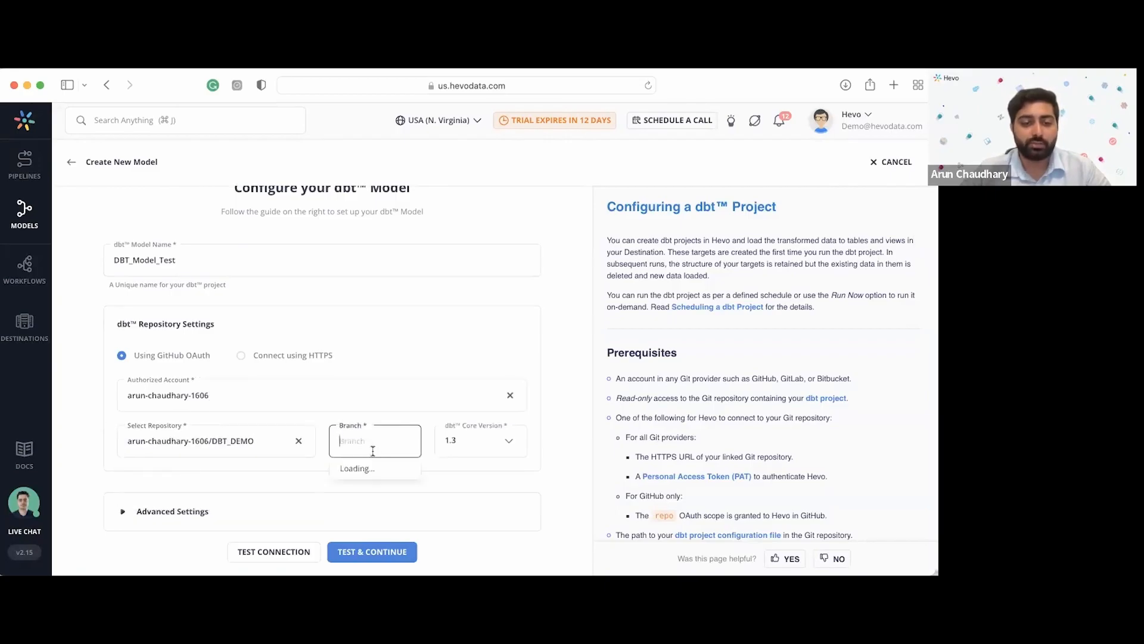
pyautogui.click(368, 470)
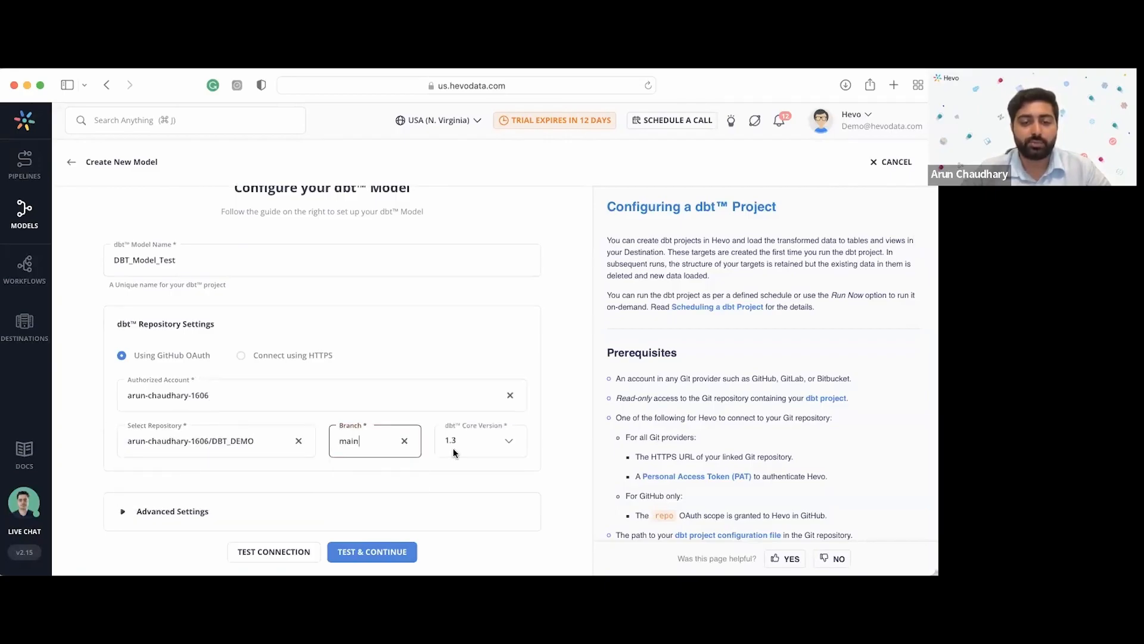
pyautogui.click(453, 448)
pyautogui.click(534, 399)
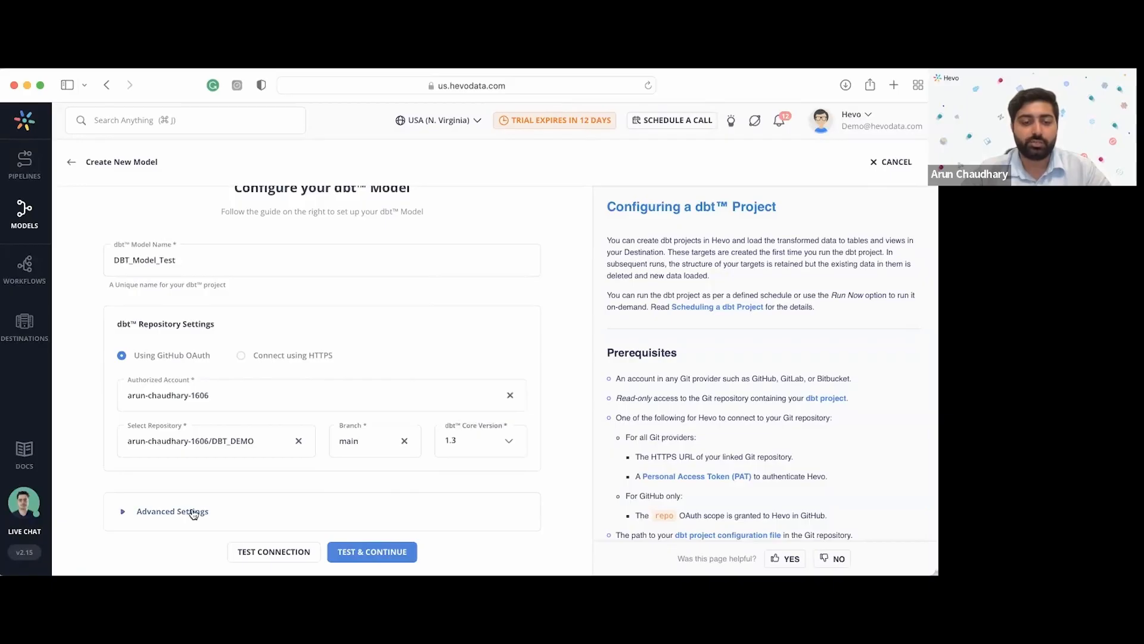
# Step: Expand the advanced settings to check the project path option and finish creating the dbt model
pyautogui.click(143, 511)
pyautogui.scroll(-2, 104, 479)
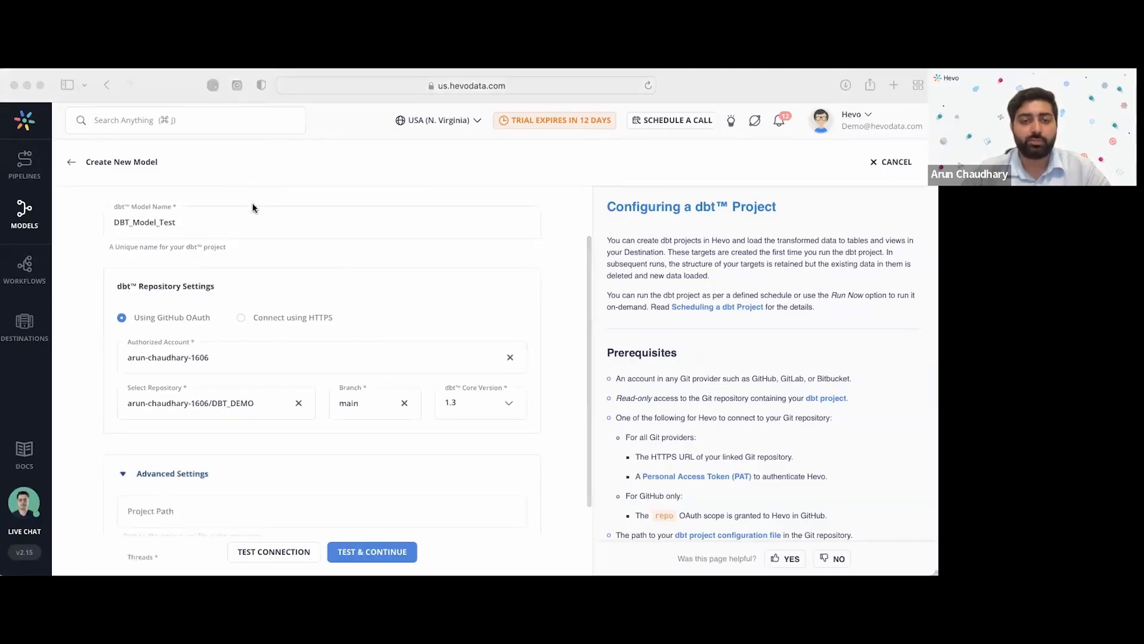
pyautogui.click(233, 512)
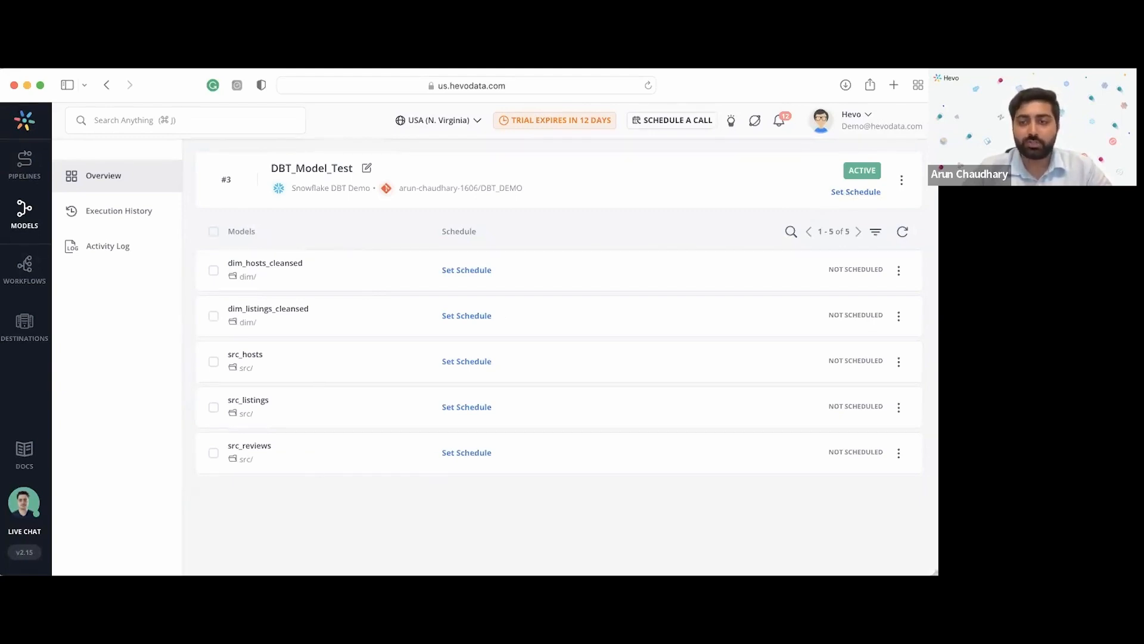
# Step: Open the schedule for DBT_Model_Test and look through the fixed-interval, table-load trigger and cron expression options
pyautogui.click(856, 192)
pyautogui.click(270, 342)
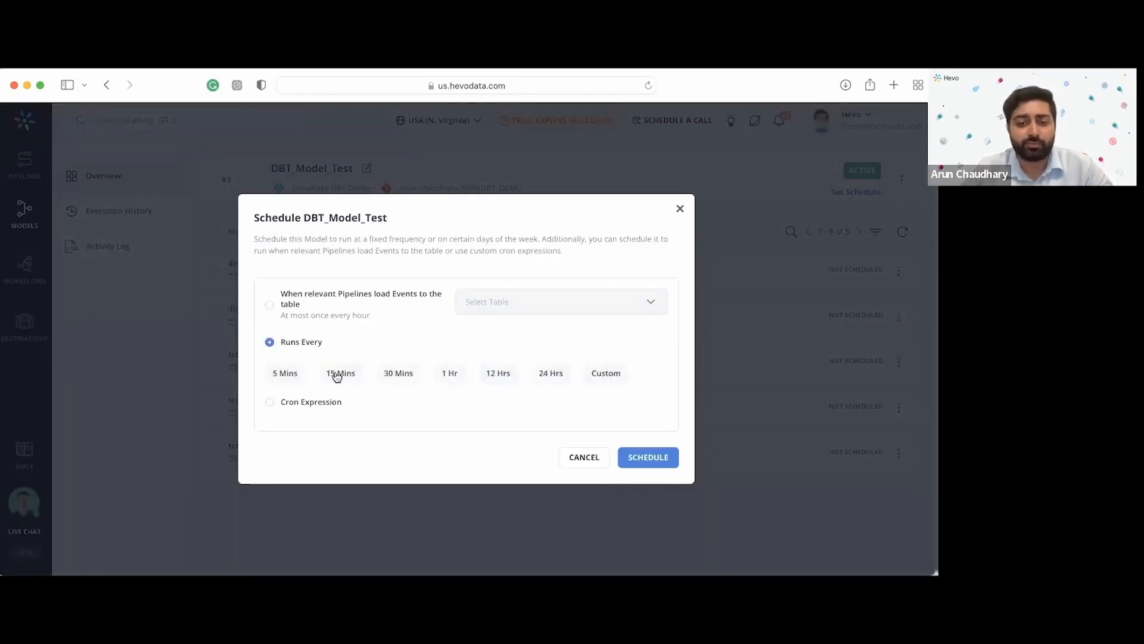
pyautogui.click(269, 305)
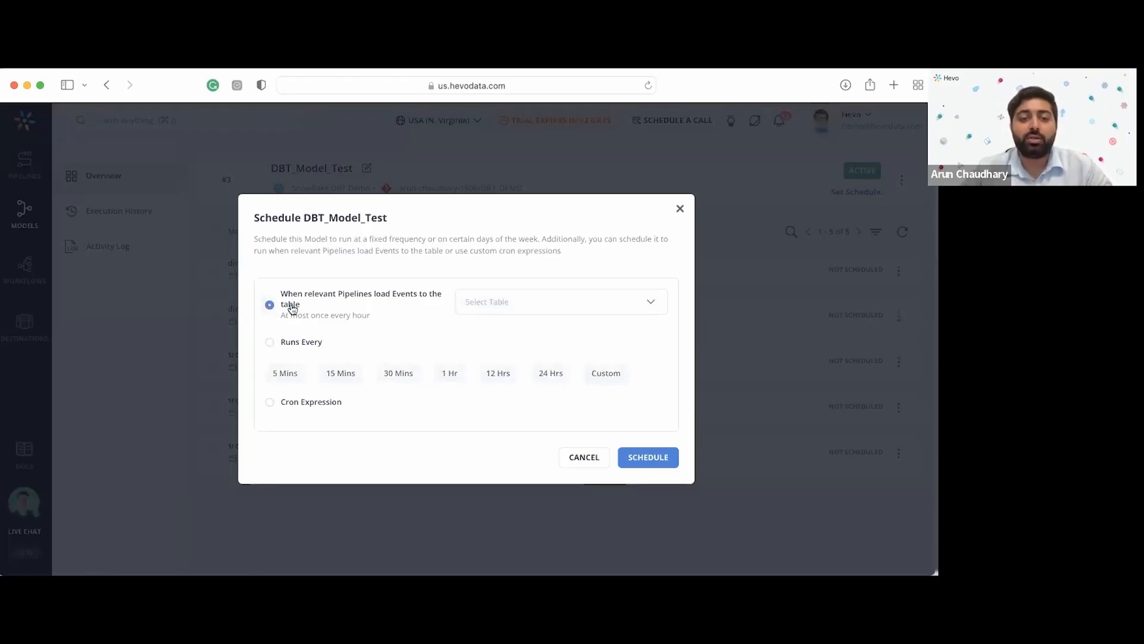
pyautogui.click(501, 306)
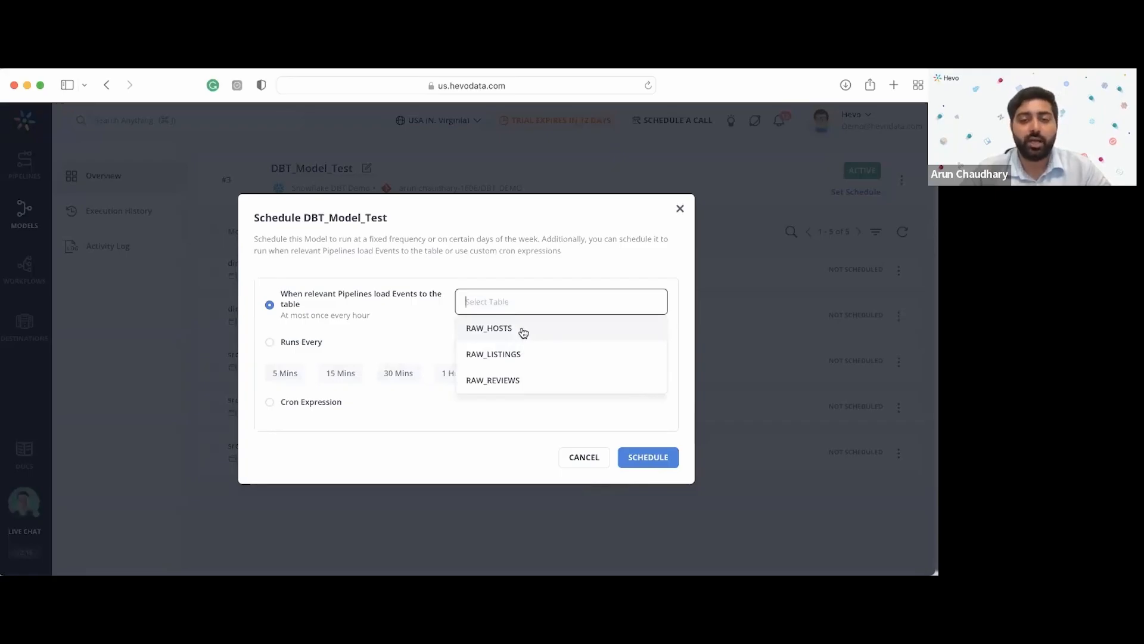
pyautogui.click(425, 317)
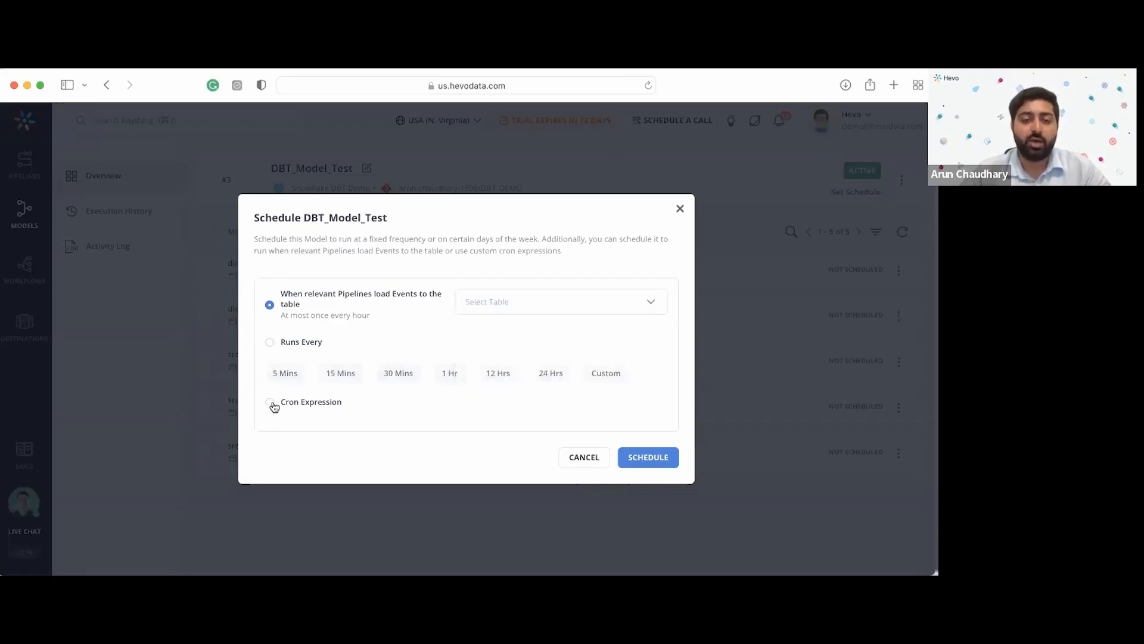
pyautogui.click(271, 402)
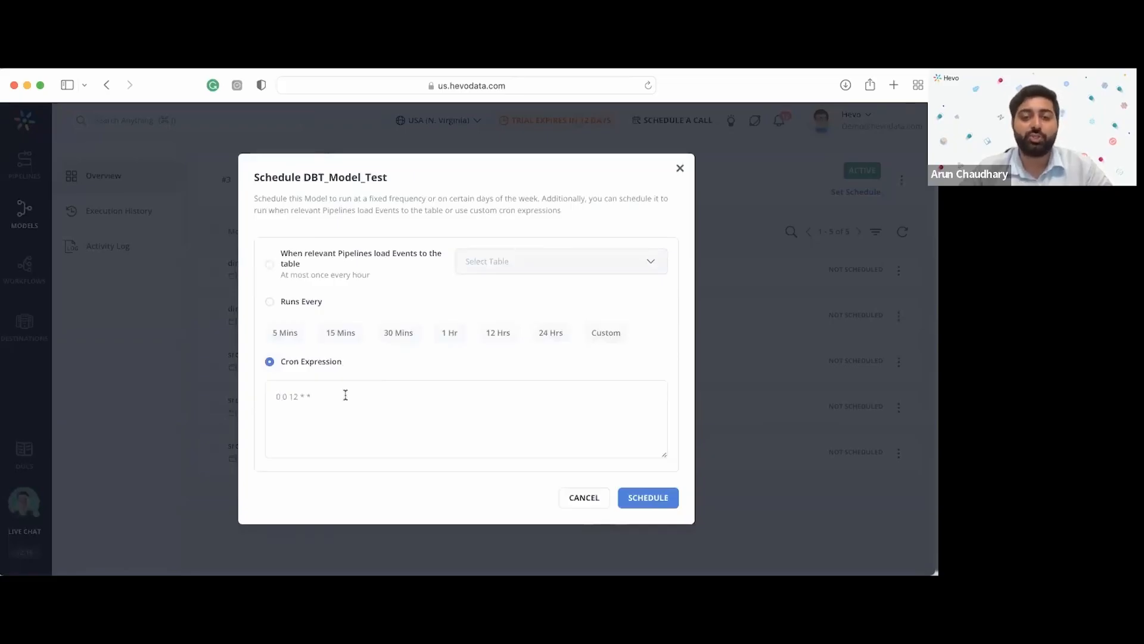
# Step: Schedule DBT_Model_Test to run every 30 minutes
pyautogui.click(270, 302)
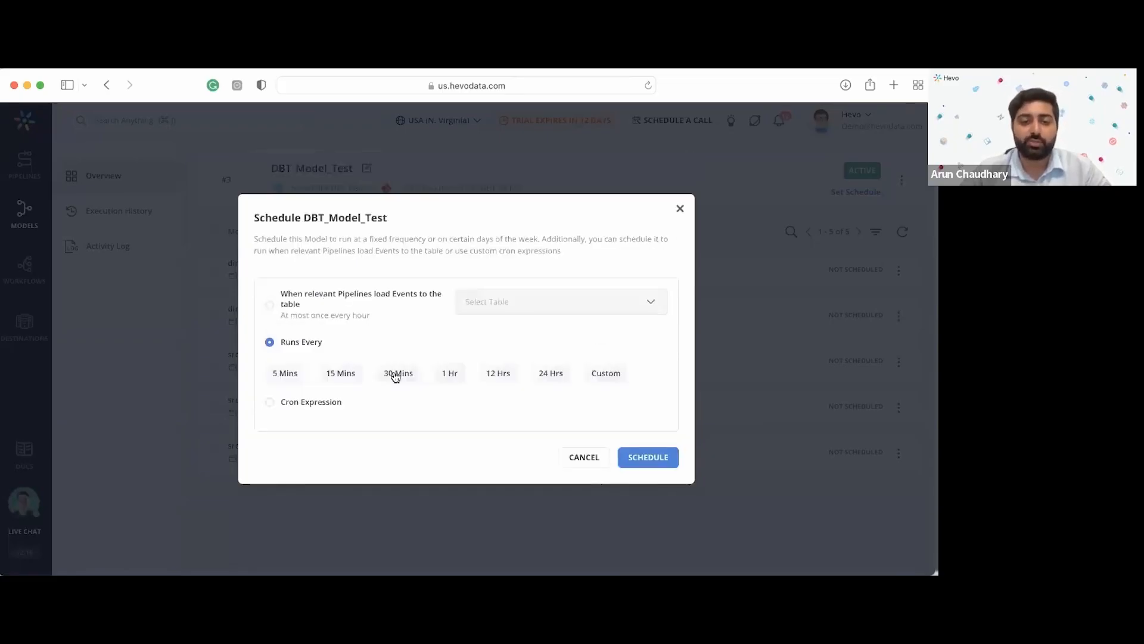
pyautogui.click(395, 374)
pyautogui.click(655, 477)
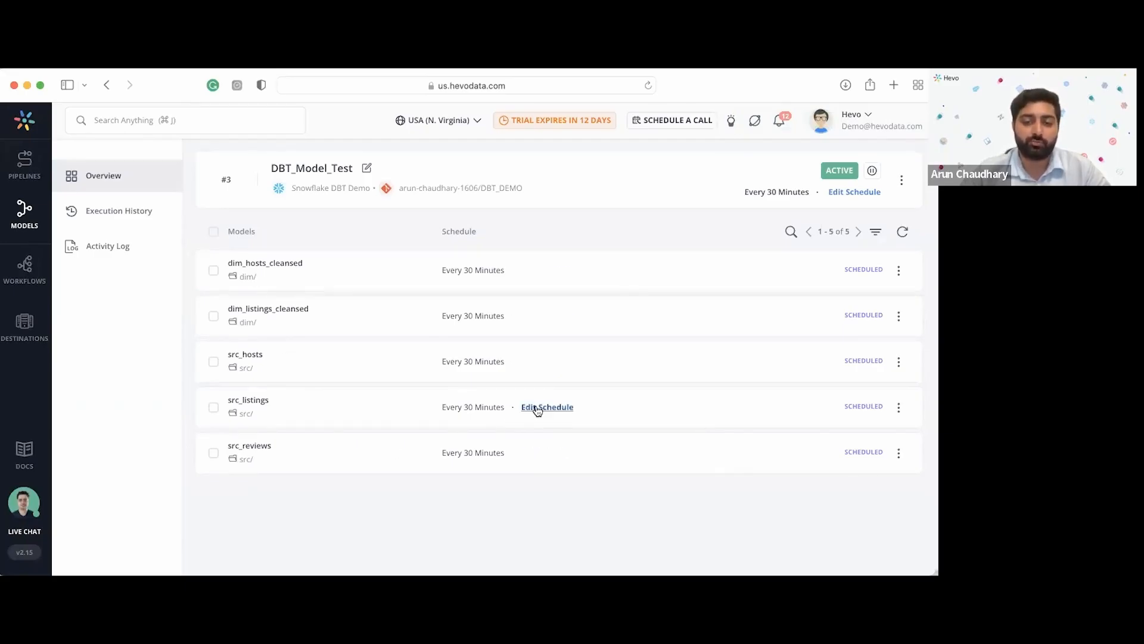
# Step: Change the schedule of the src_listings model to run every 15 minutes
pyautogui.click(537, 409)
pyautogui.click(334, 355)
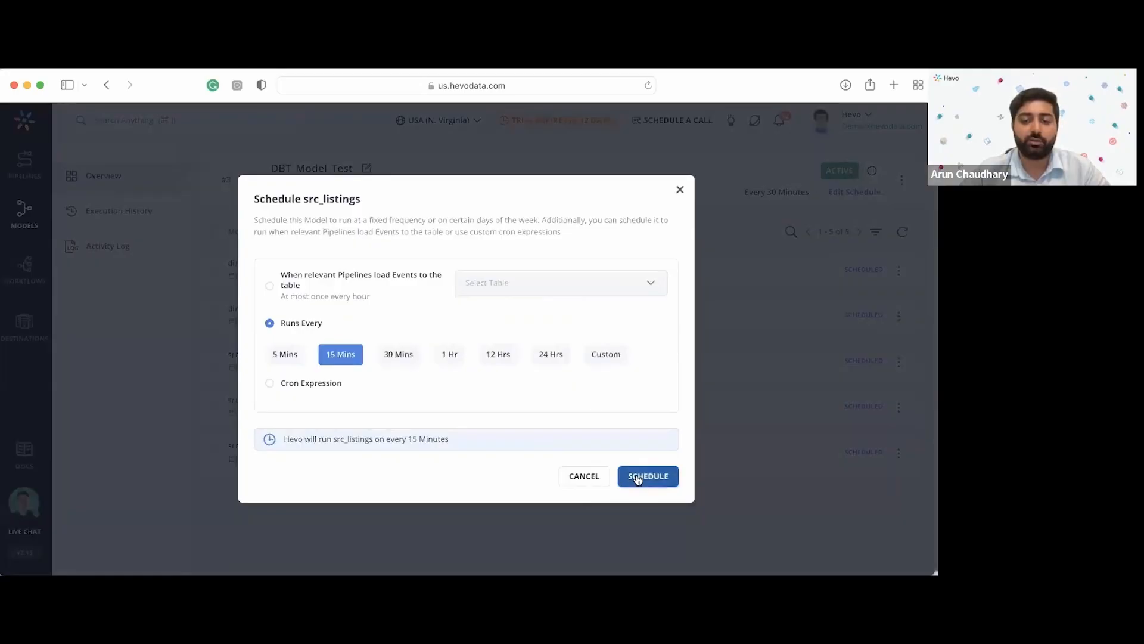
pyautogui.click(638, 479)
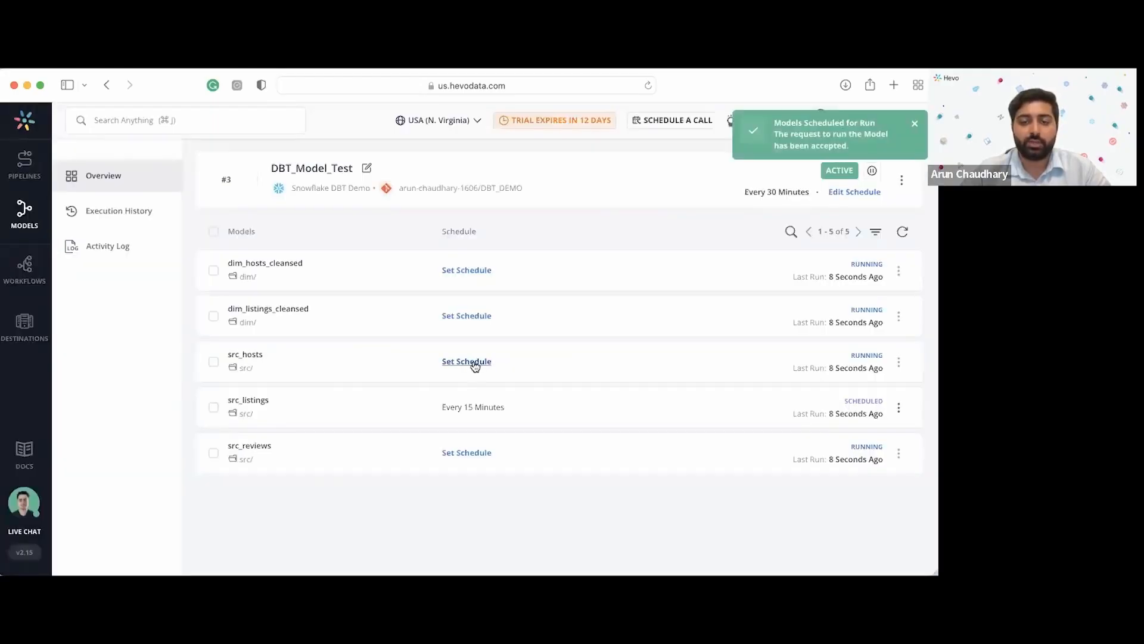
# Step: Schedule the src_hosts model to run every 1 hour
pyautogui.click(471, 362)
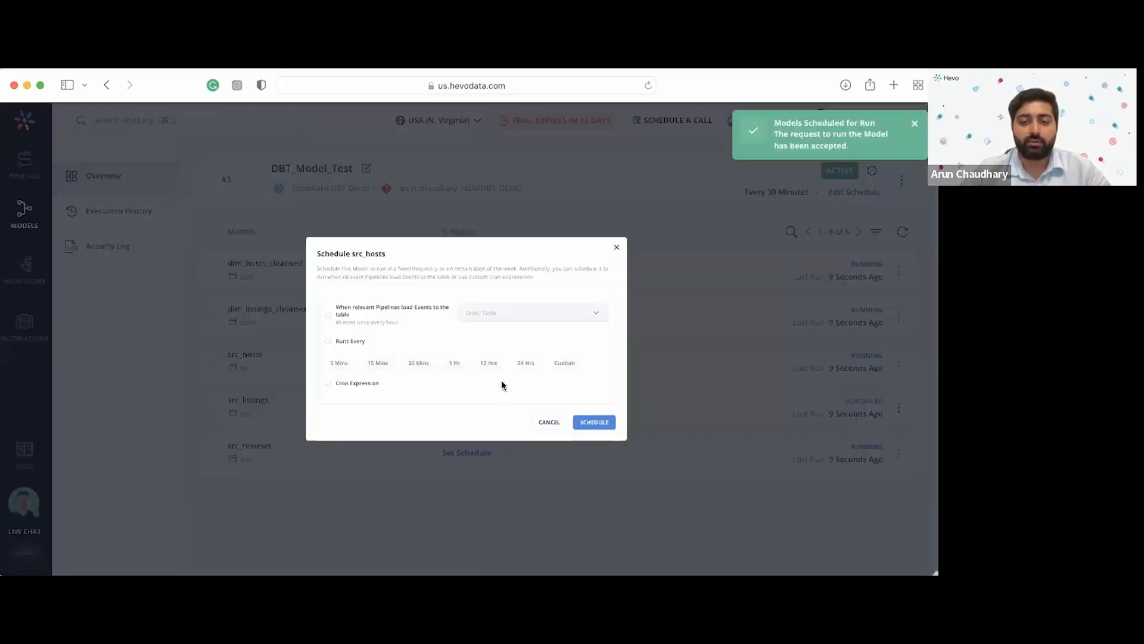
pyautogui.click(269, 344)
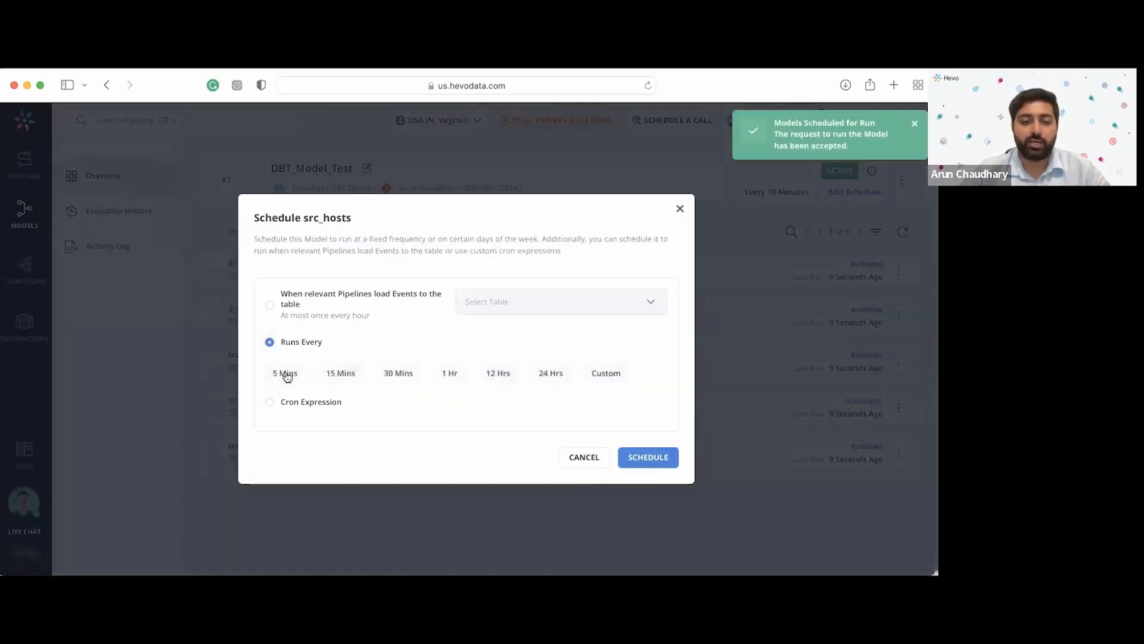
pyautogui.click(451, 372)
pyautogui.click(647, 472)
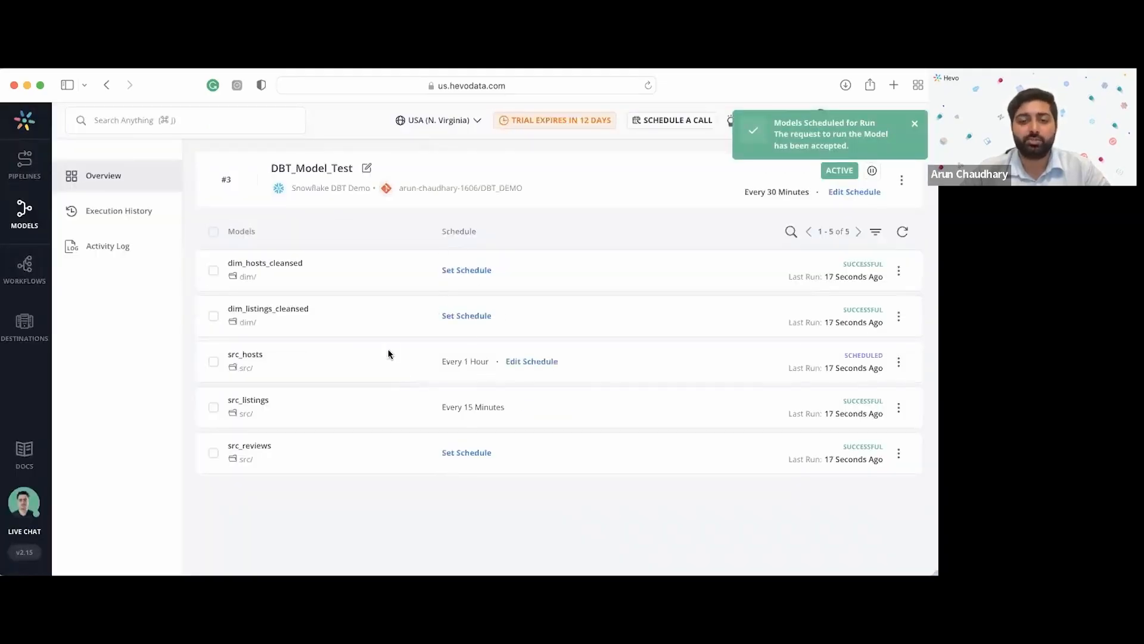
# Step: Switch to the existing DBT_Demo model and examine its execution history, including the run's details and execution time
pyautogui.click(16, 223)
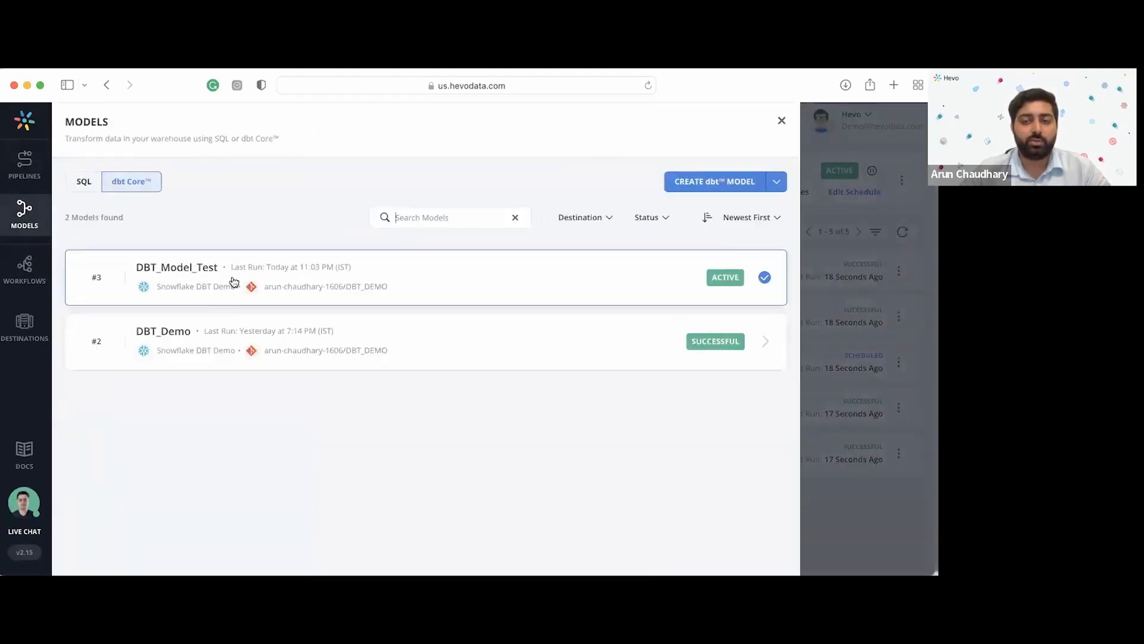
pyautogui.click(266, 330)
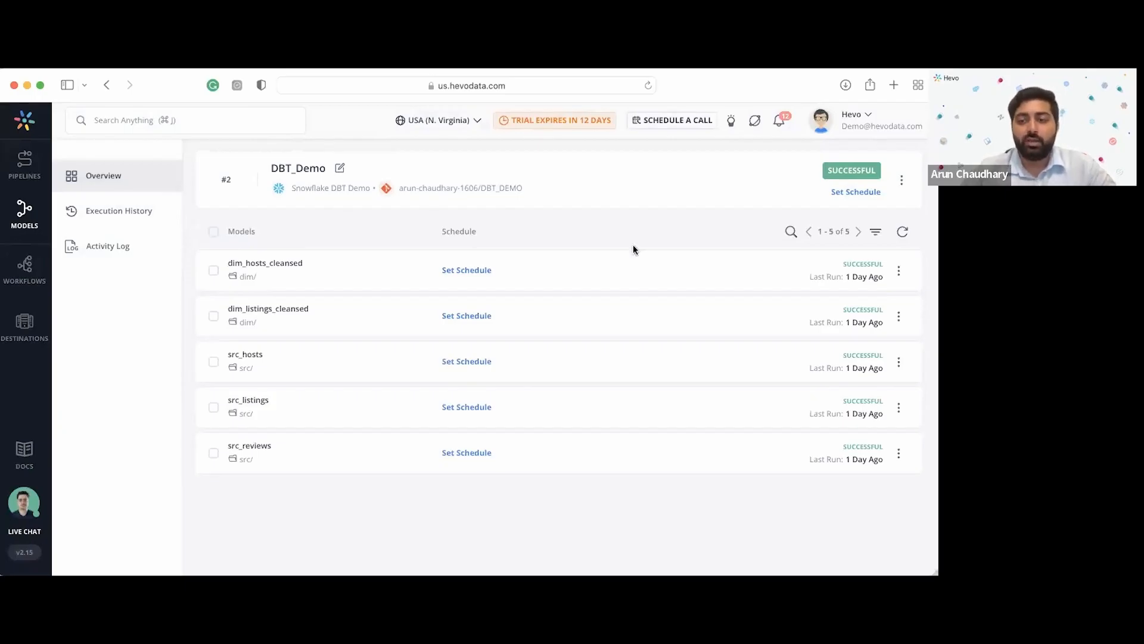
pyautogui.click(123, 214)
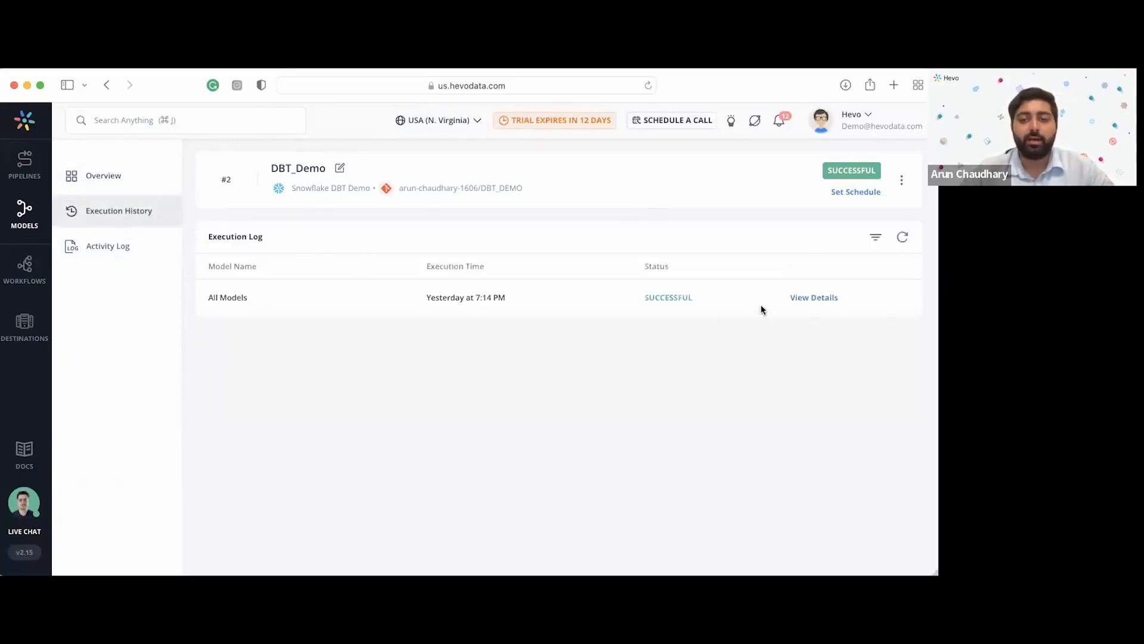
pyautogui.click(802, 301)
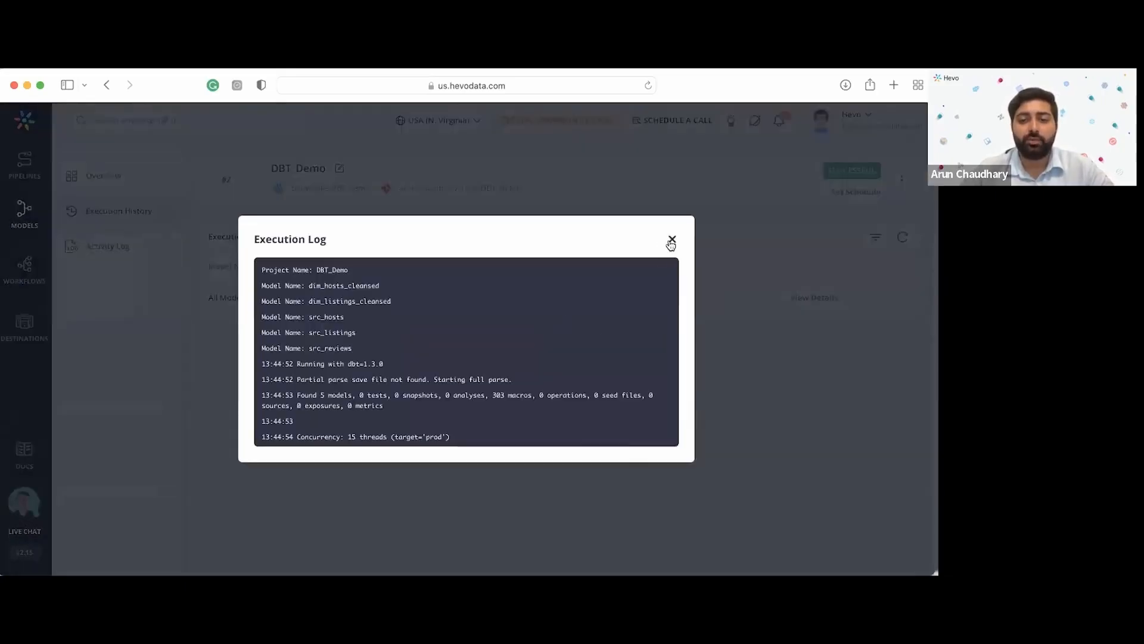
pyautogui.click(672, 239)
pyautogui.moveTo(426, 297); pyautogui.dragTo(527, 302)
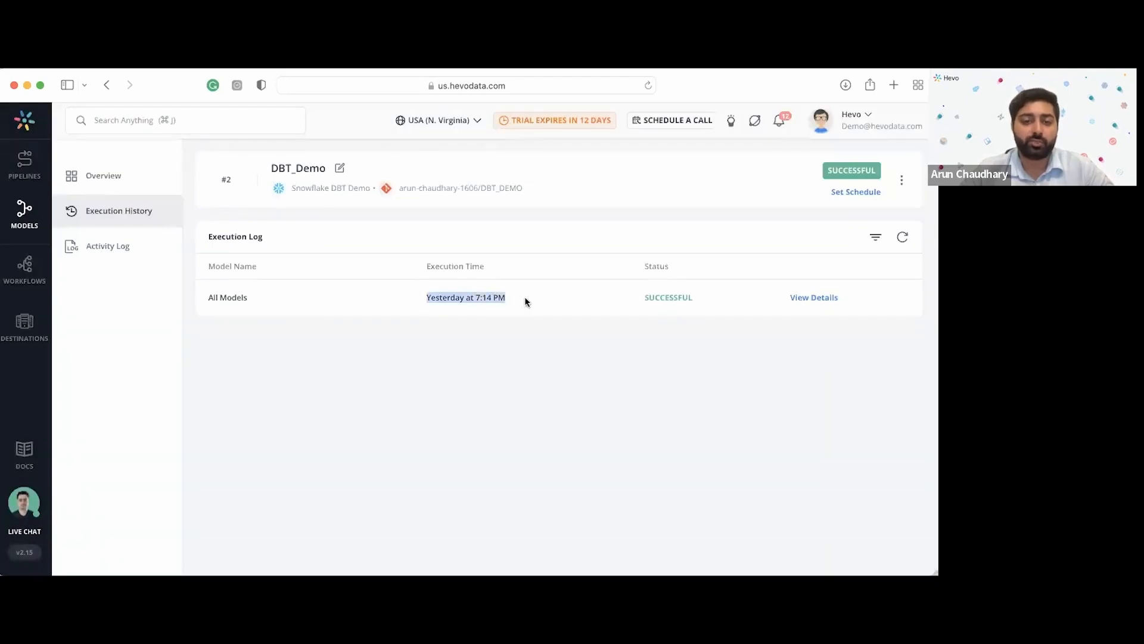
# Step: Read the execution log of the All Models run through to its end and return to the DBT_Demo overview
pyautogui.click(820, 301)
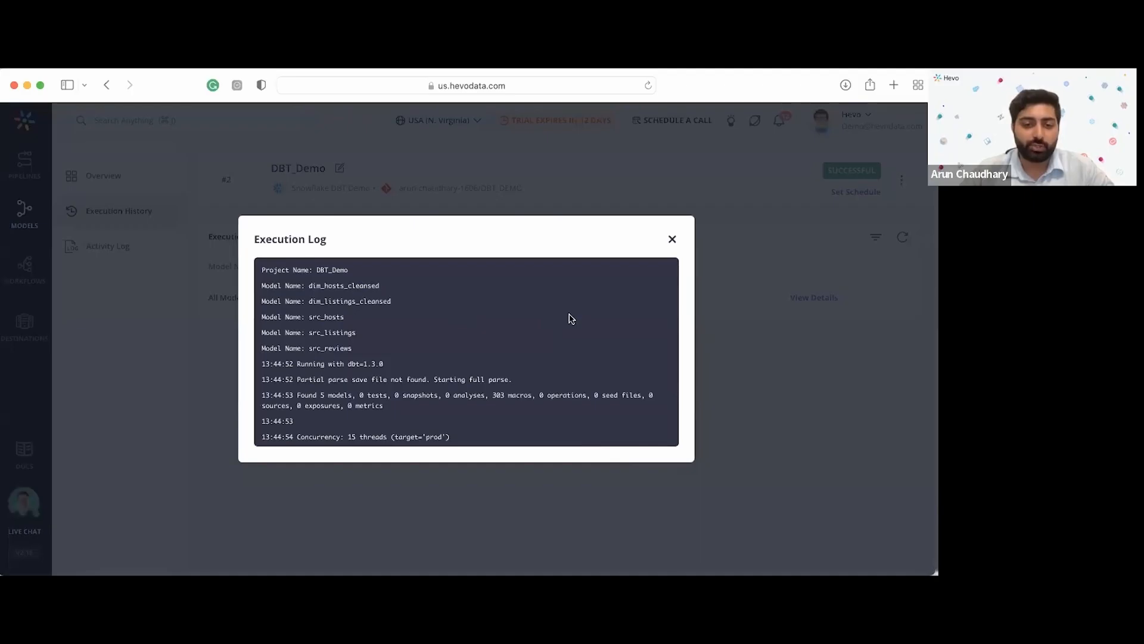
pyautogui.scroll(-5, 571, 319)
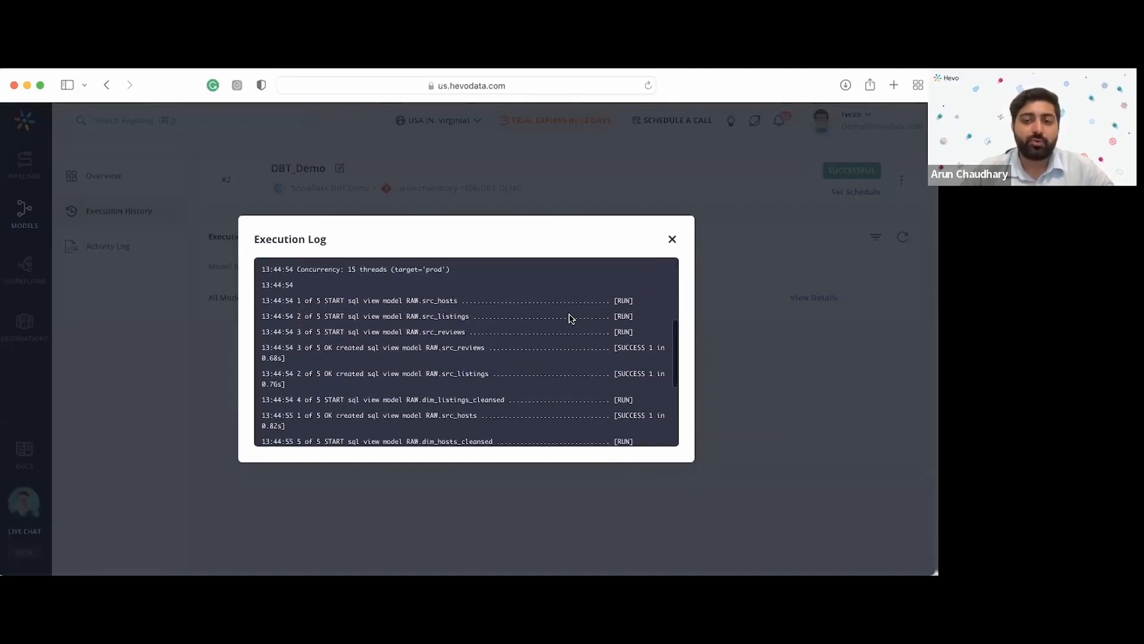
pyautogui.scroll(-4, 571, 319)
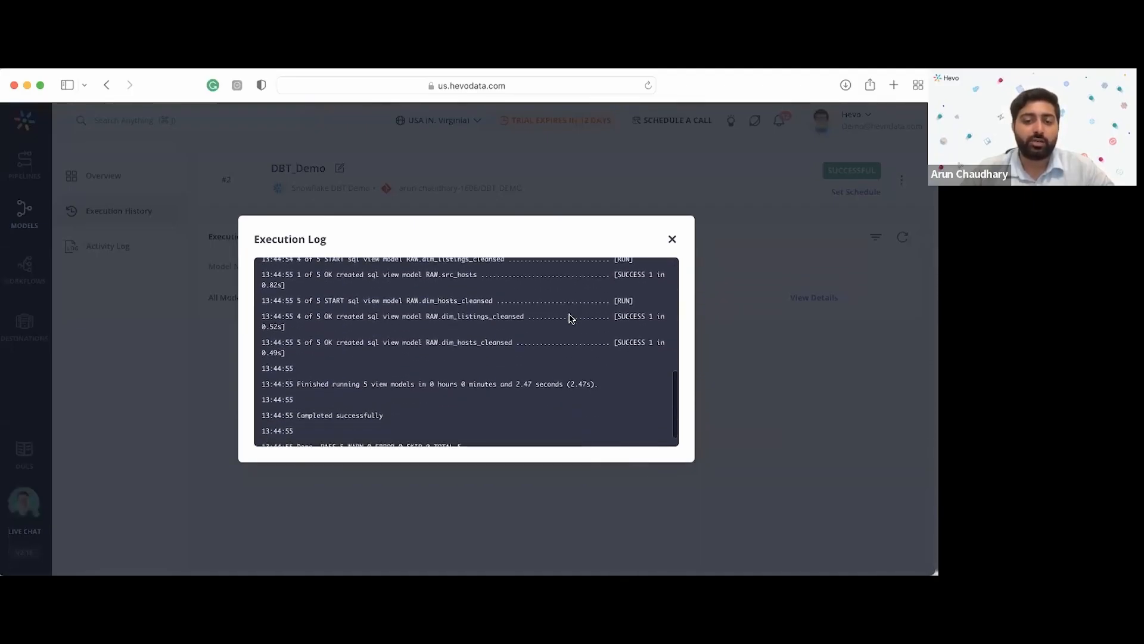
pyautogui.scroll(-2, 569, 315)
pyautogui.click(672, 239)
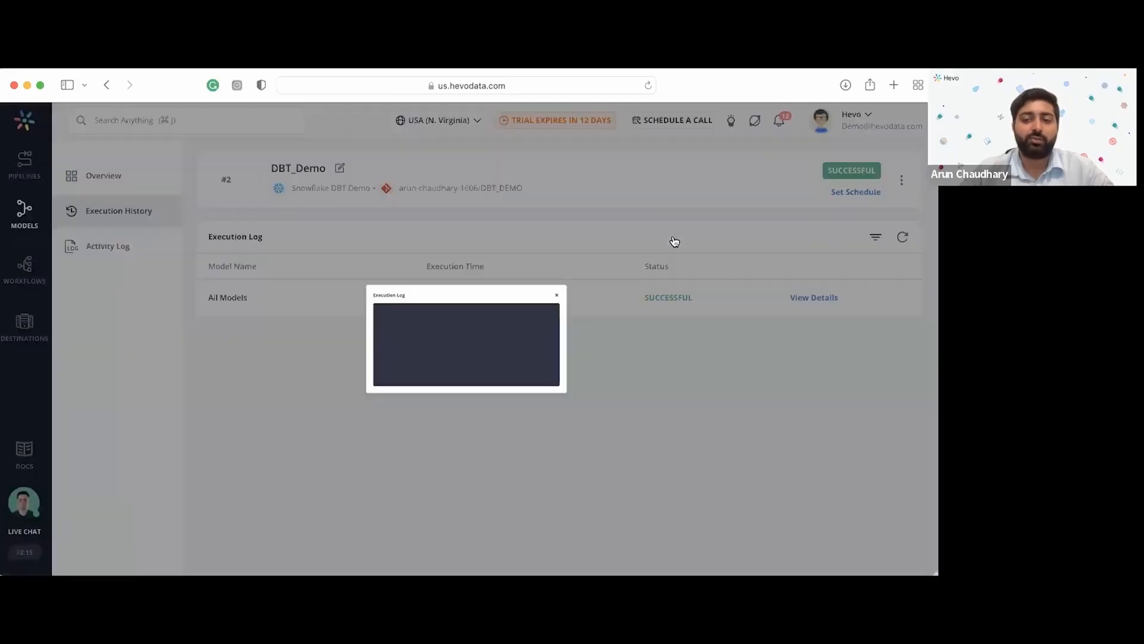
pyautogui.click(113, 176)
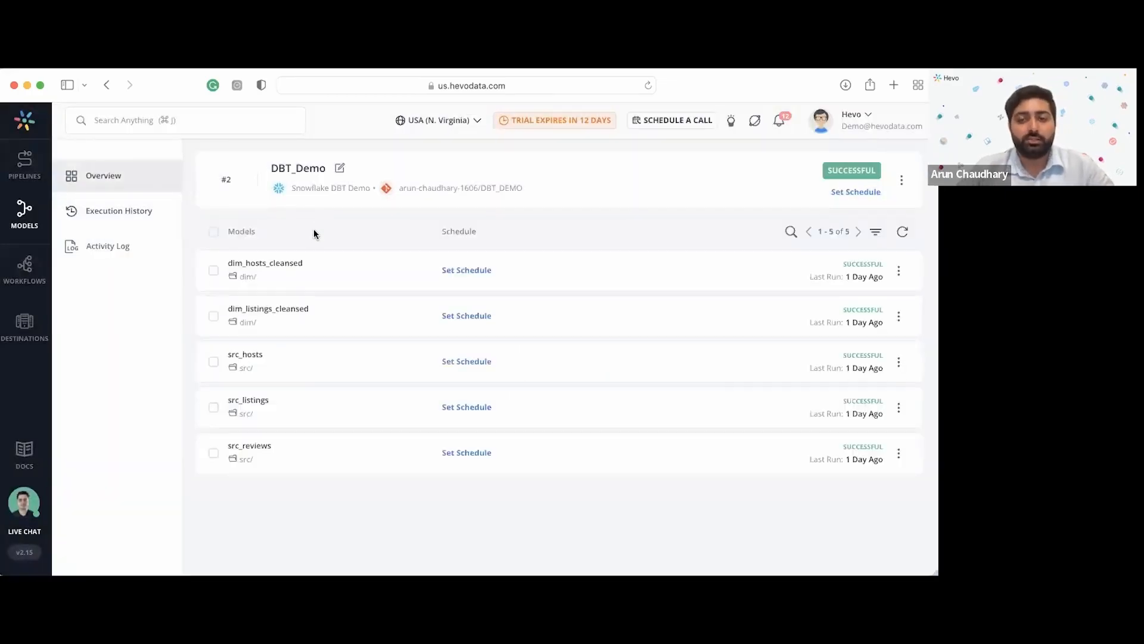
# Step: Create a new workflow and place two model blocks on its canvas, one to the upper left of the other
pyautogui.click(27, 217)
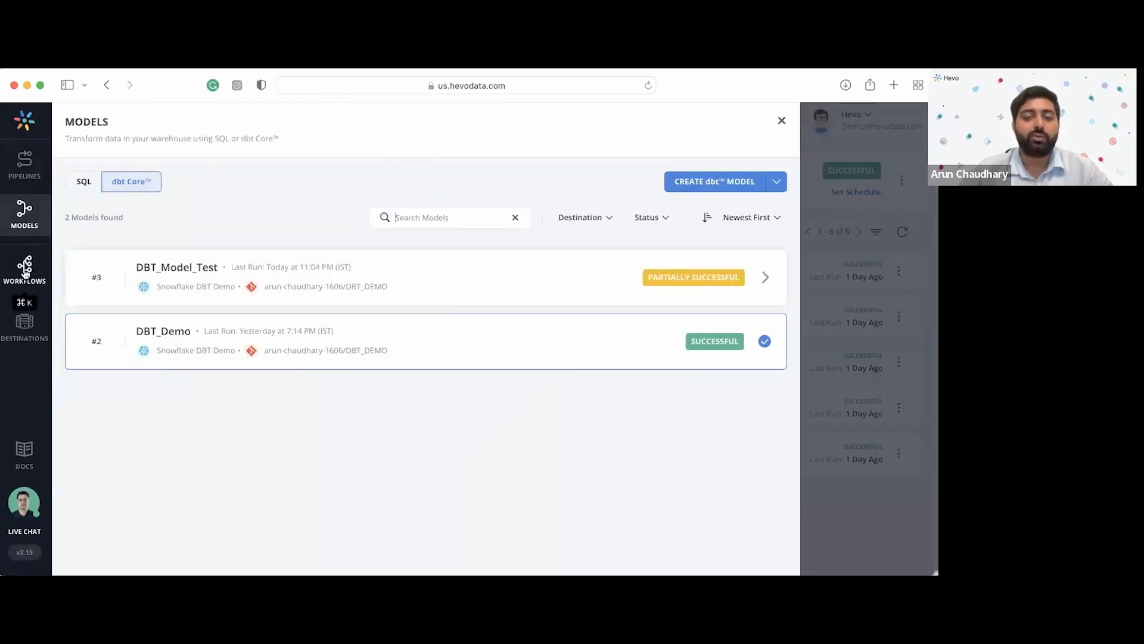
pyautogui.click(25, 271)
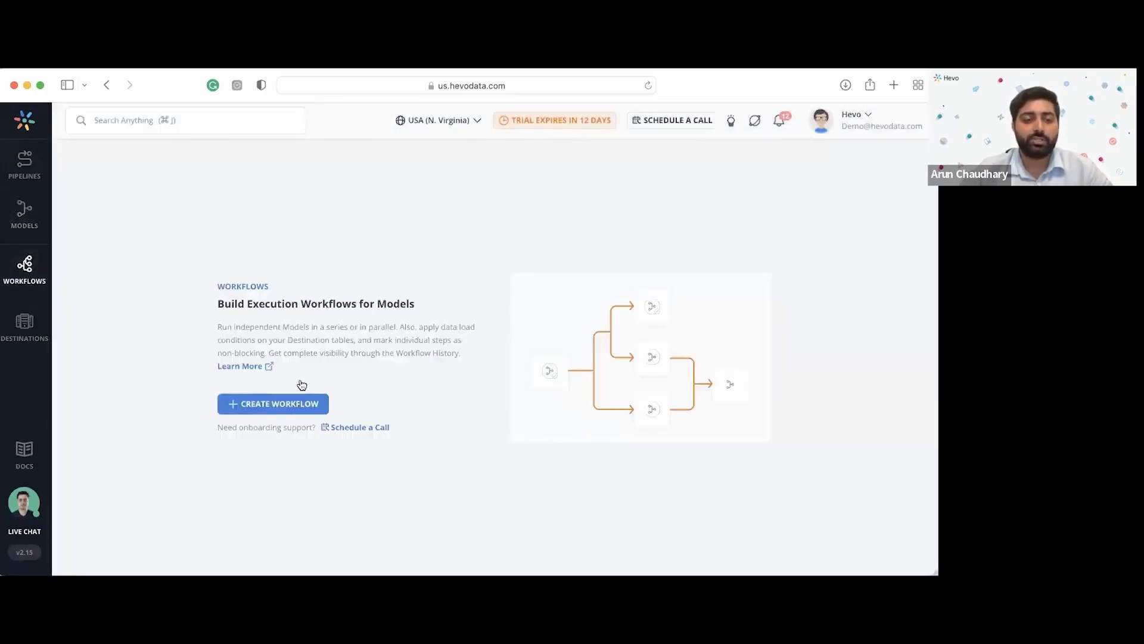
pyautogui.click(275, 405)
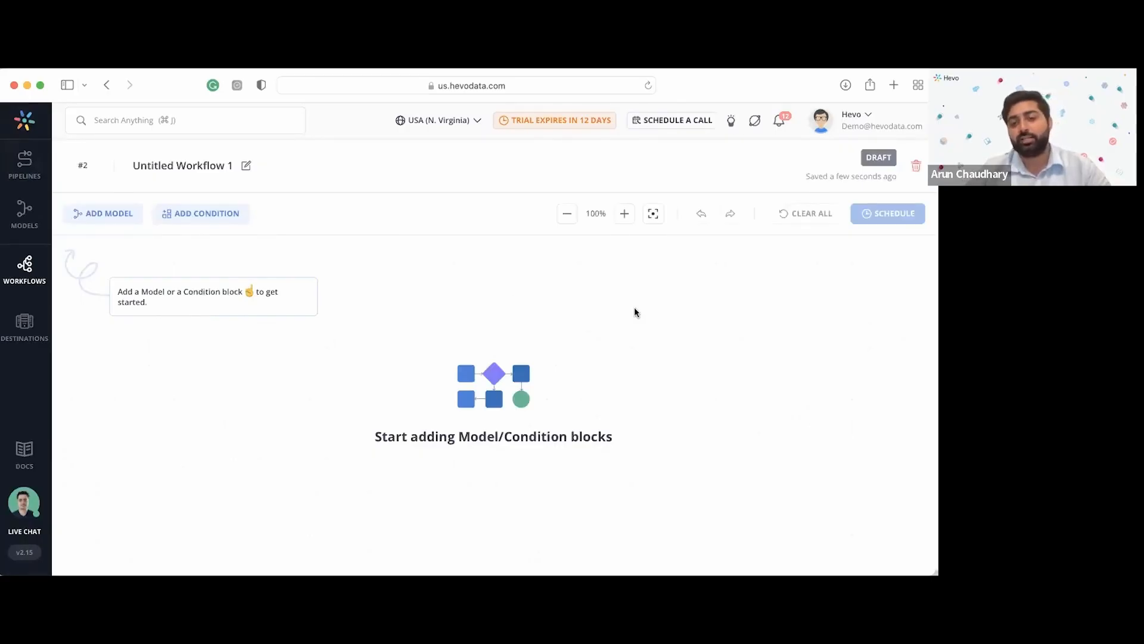
pyautogui.moveTo(127, 213); pyautogui.dragTo(301, 306)
pyautogui.moveTo(108, 221); pyautogui.dragTo(220, 352)
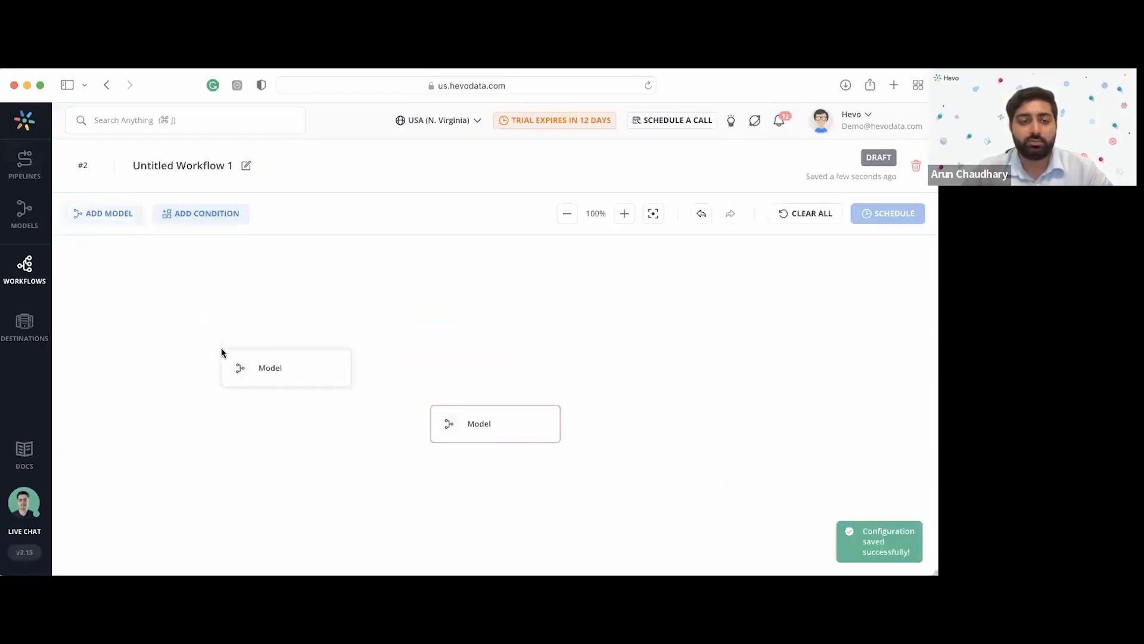
# Step: Configure the upper-left model block to run the Numbers Of Orders Per Product SKU model and save the configuration
pyautogui.click(369, 375)
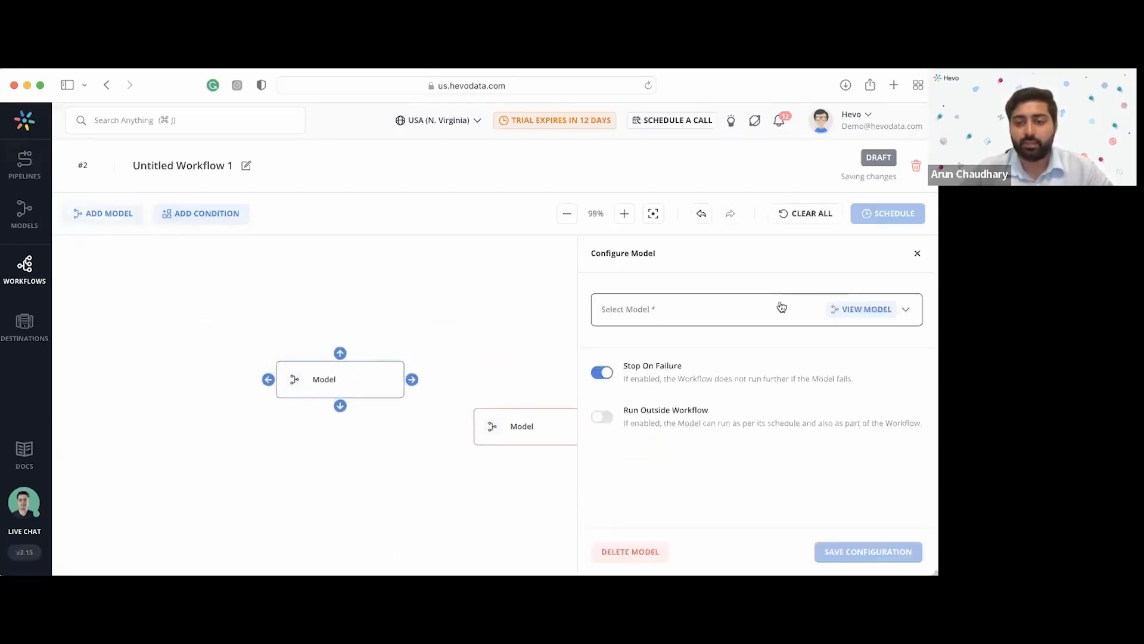
pyautogui.click(723, 316)
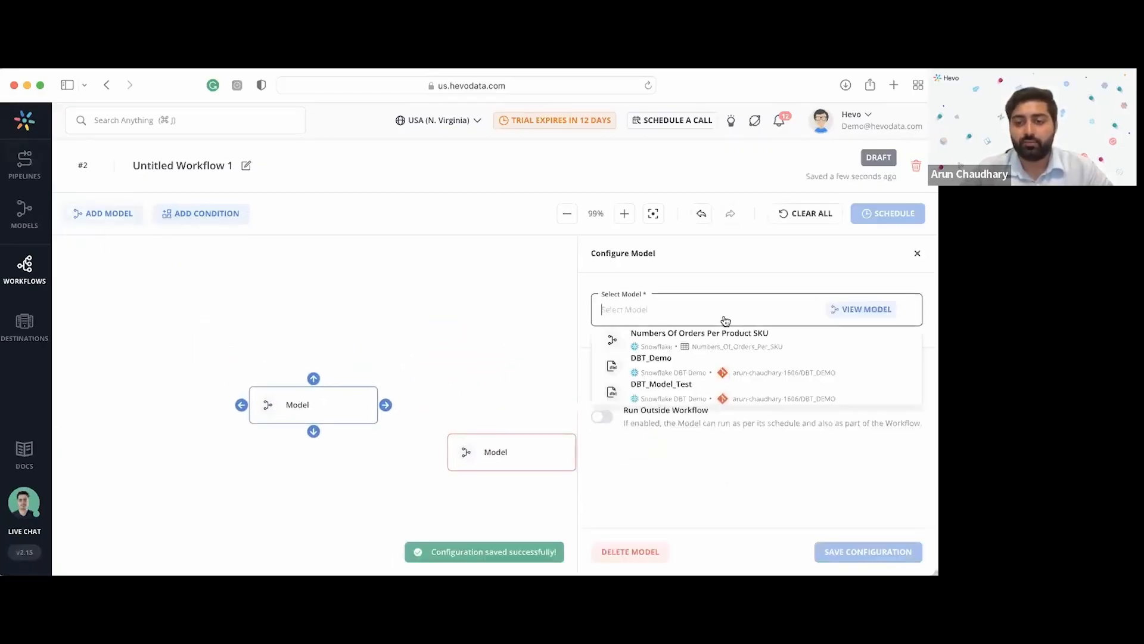
pyautogui.click(766, 344)
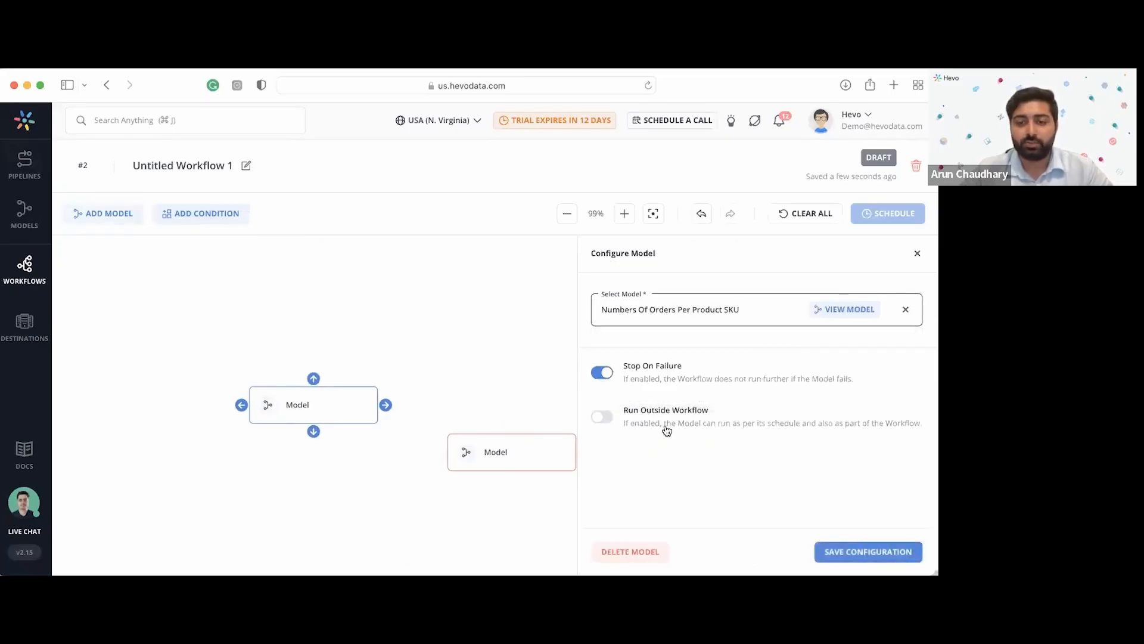
pyautogui.click(858, 549)
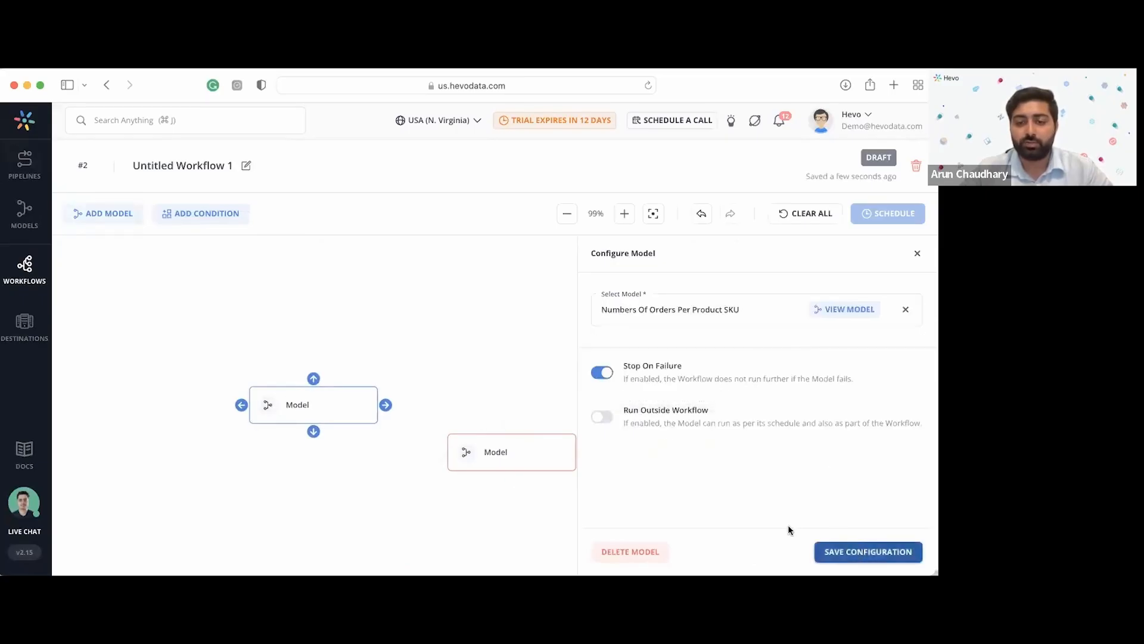
# Step: Configure the remaining model block with DBT_Model_Test and its dim_hosts_cleansed dbt model, and save the configuration
pyautogui.click(475, 452)
pyautogui.click(679, 313)
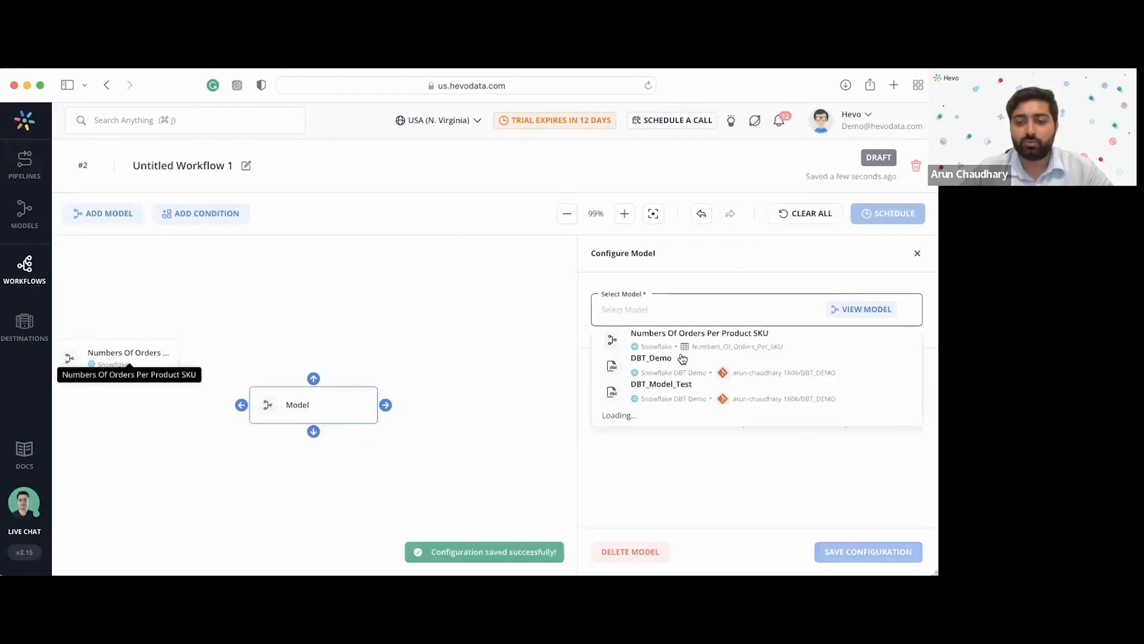
pyautogui.click(685, 393)
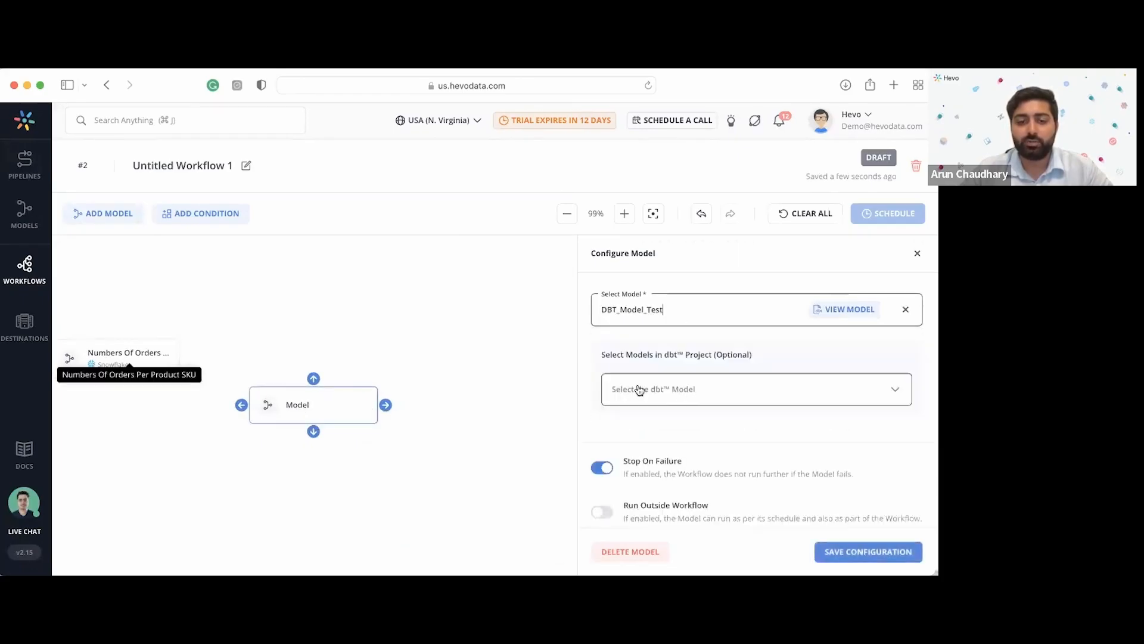
pyautogui.click(664, 391)
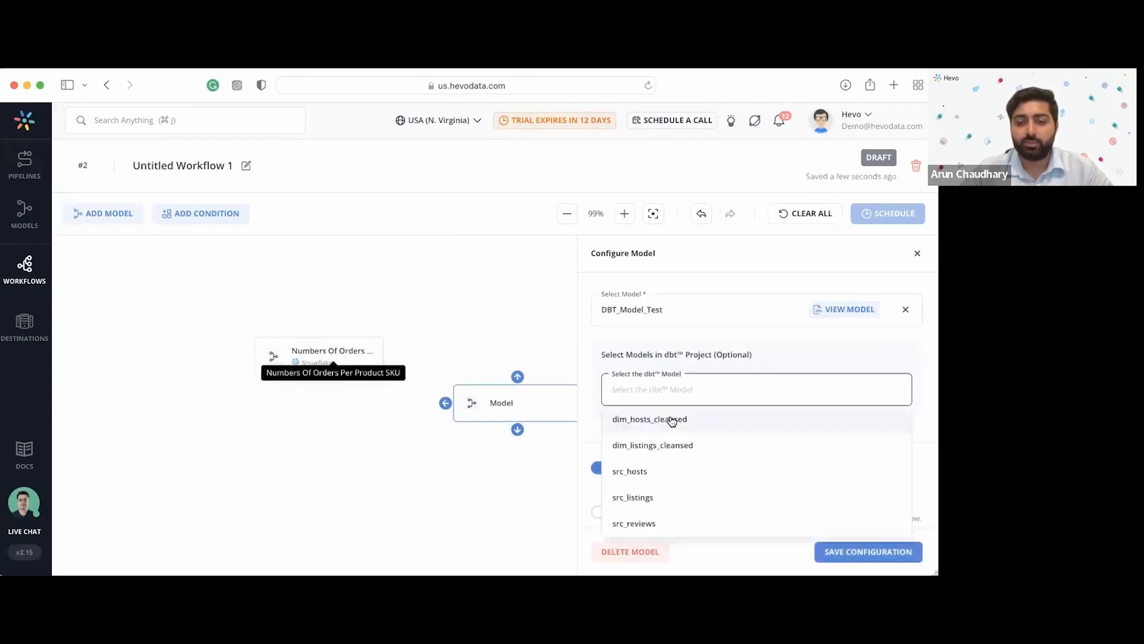
pyautogui.click(670, 419)
pyautogui.click(846, 549)
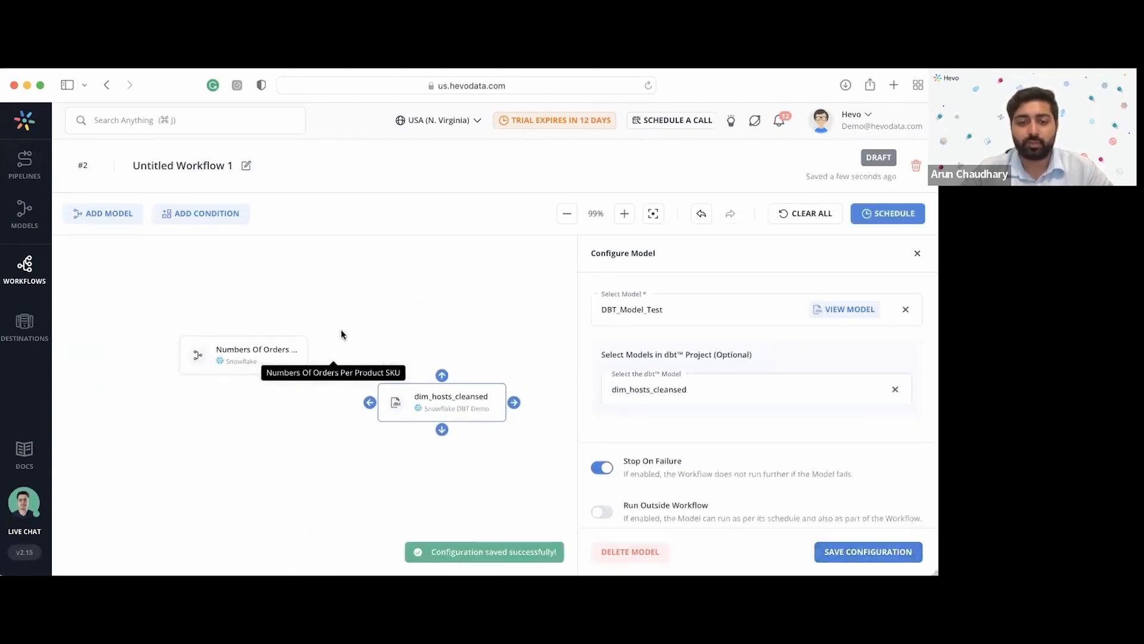
# Step: Connect the Numbers Of Orders Per Product SKU block to the dim_hosts_cleansed block and close the model configuration
pyautogui.moveTo(315, 356); pyautogui.dragTo(378, 398)
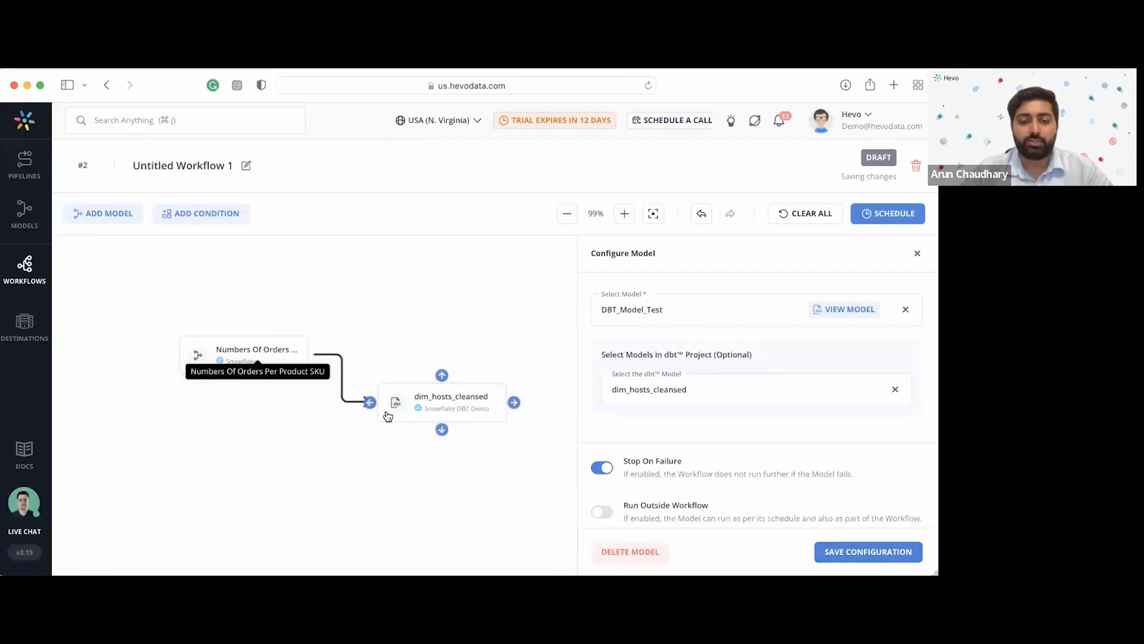
pyautogui.click(918, 253)
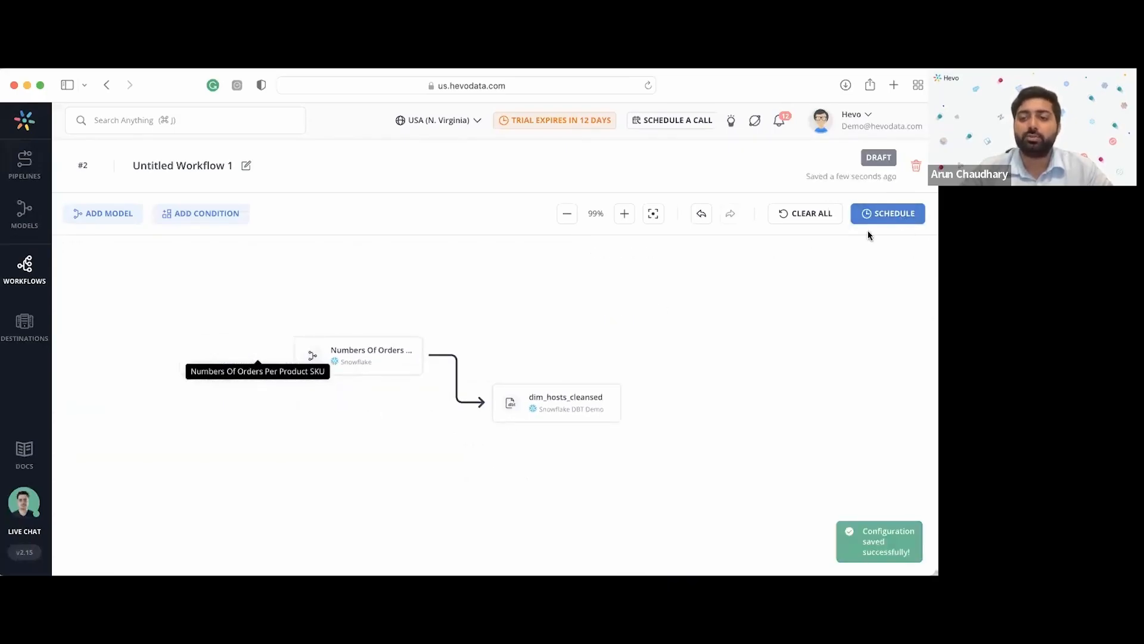
# Step: Open the configuration of the Numbers Of Orders Per Product SKU block
pyautogui.click(390, 358)
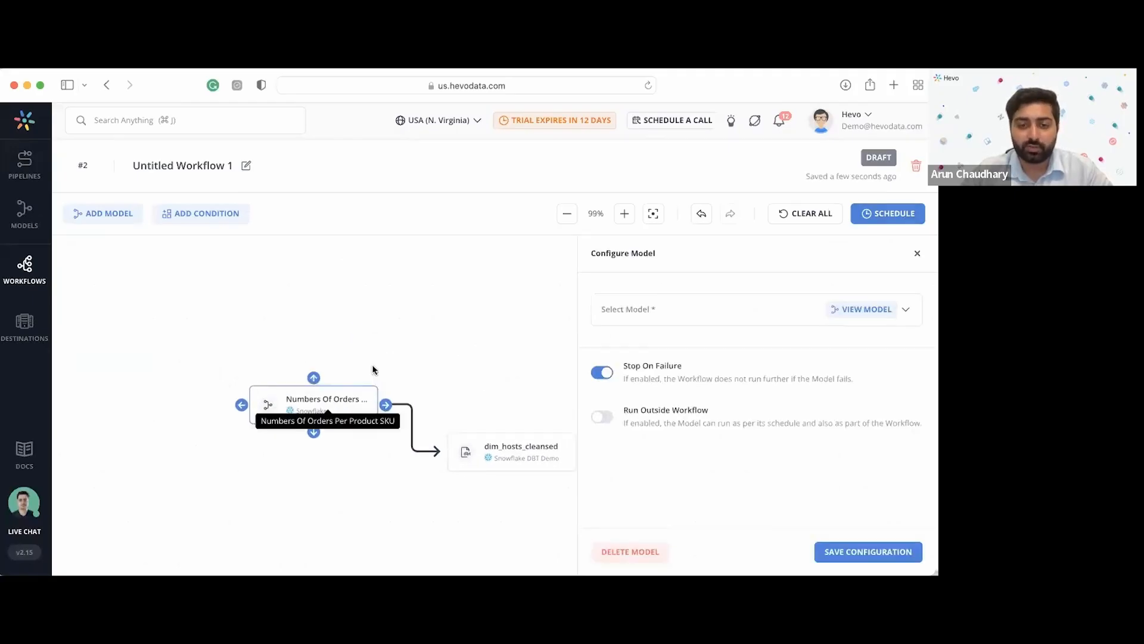